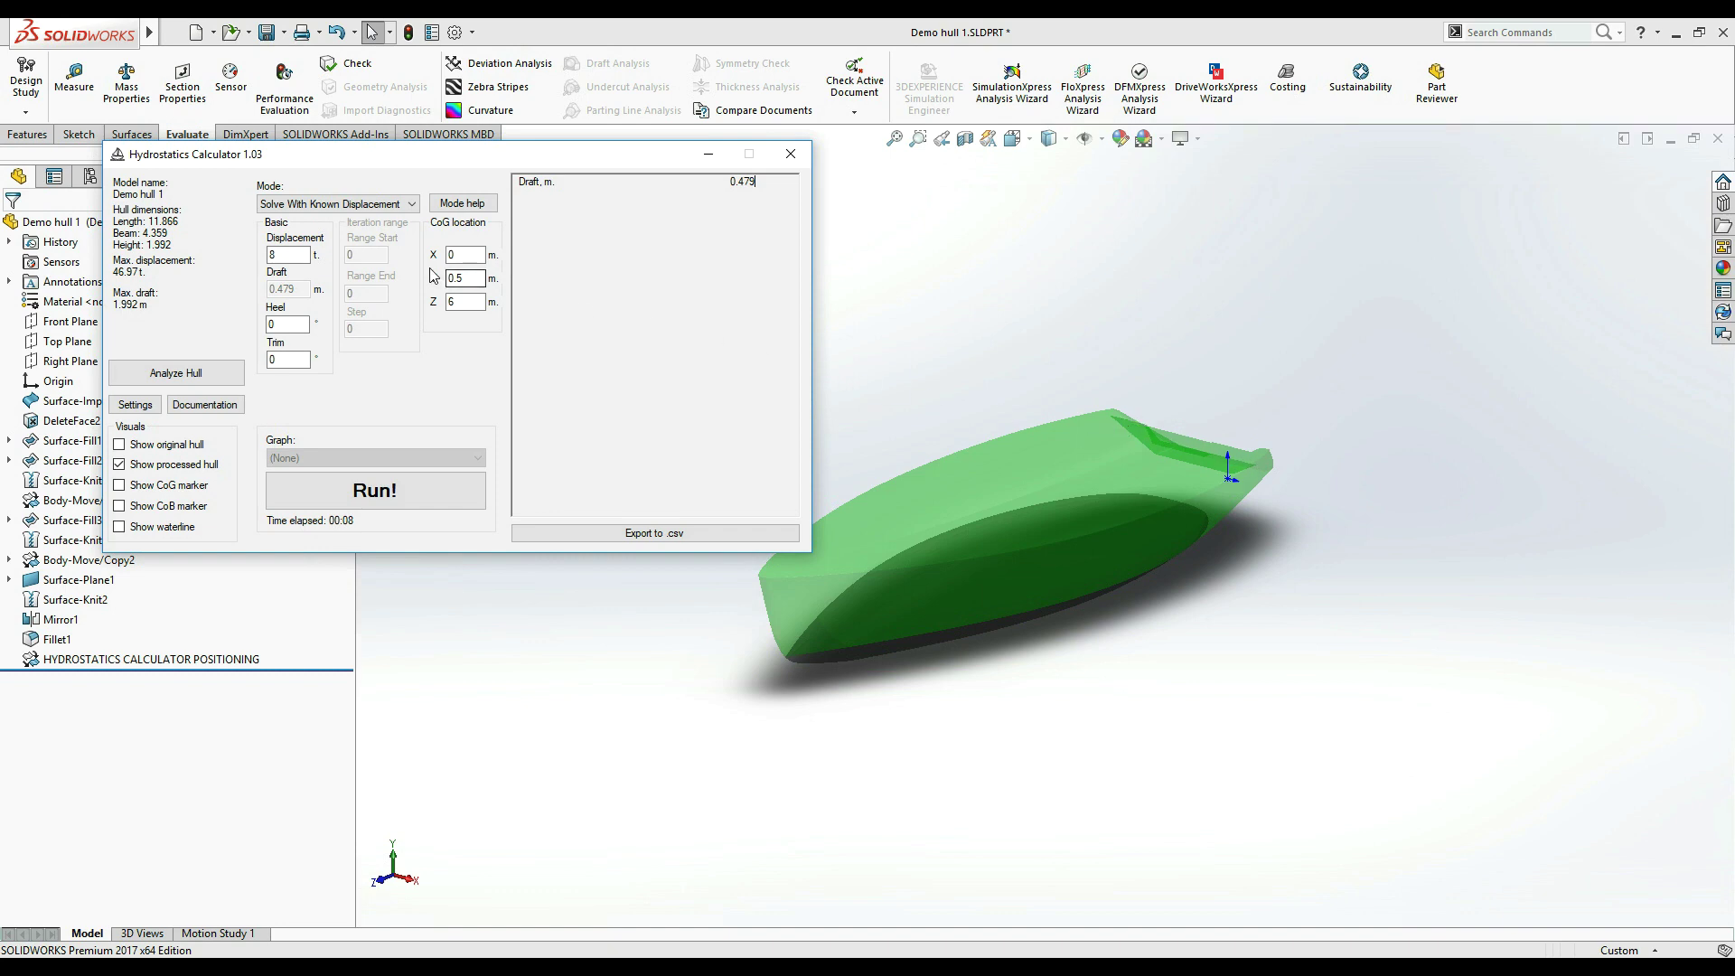
# Step: Switch the calculation mode to Iterate Through Draft
pyautogui.click(412, 206)
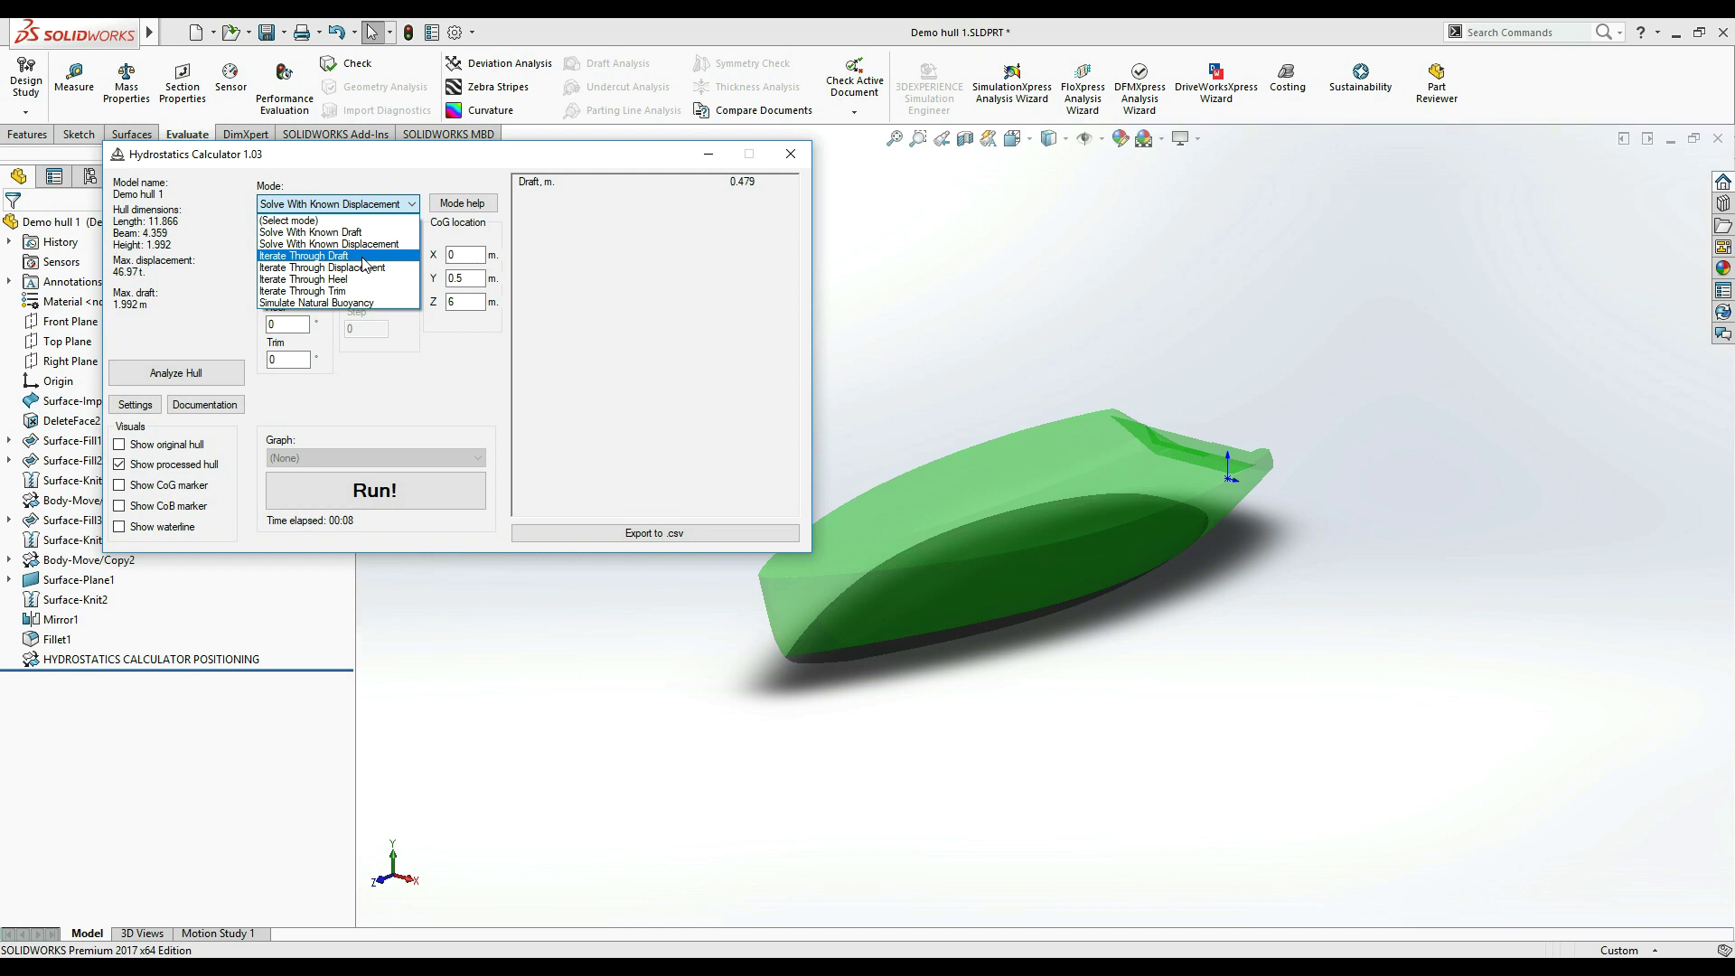
pyautogui.click(362, 257)
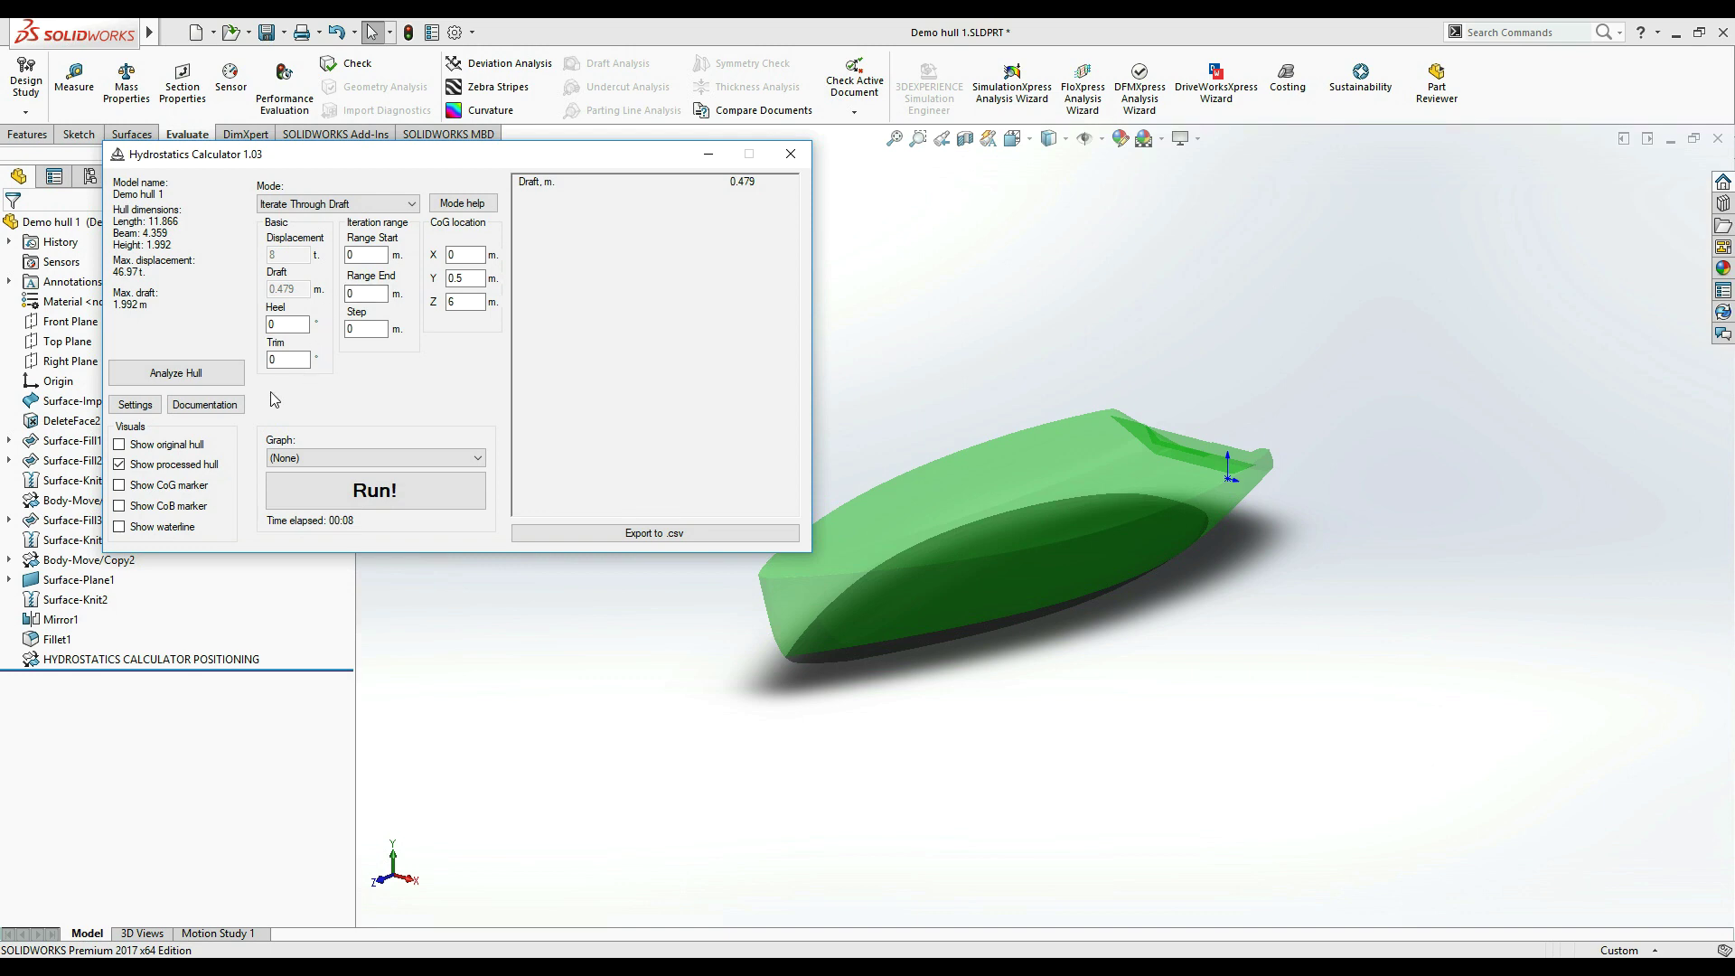
# Step: In the calculation settings, compute Displacement instead of Draft and accept
pyautogui.click(136, 404)
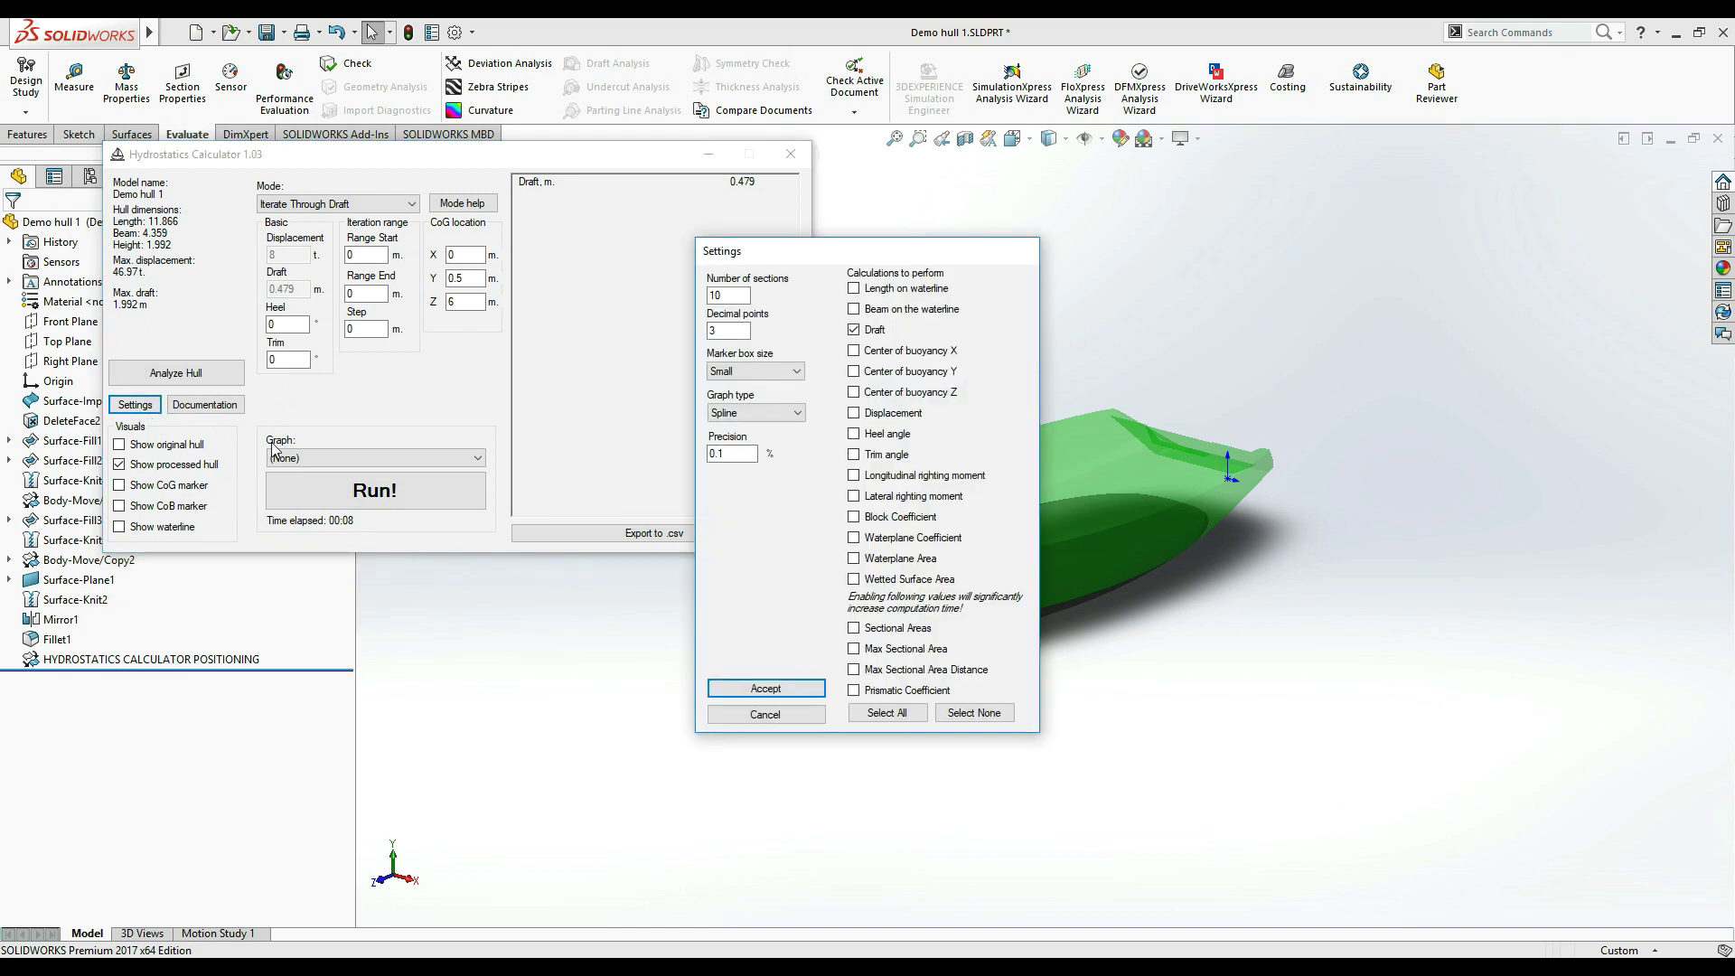
pyautogui.click(854, 331)
pyautogui.click(854, 413)
pyautogui.click(756, 688)
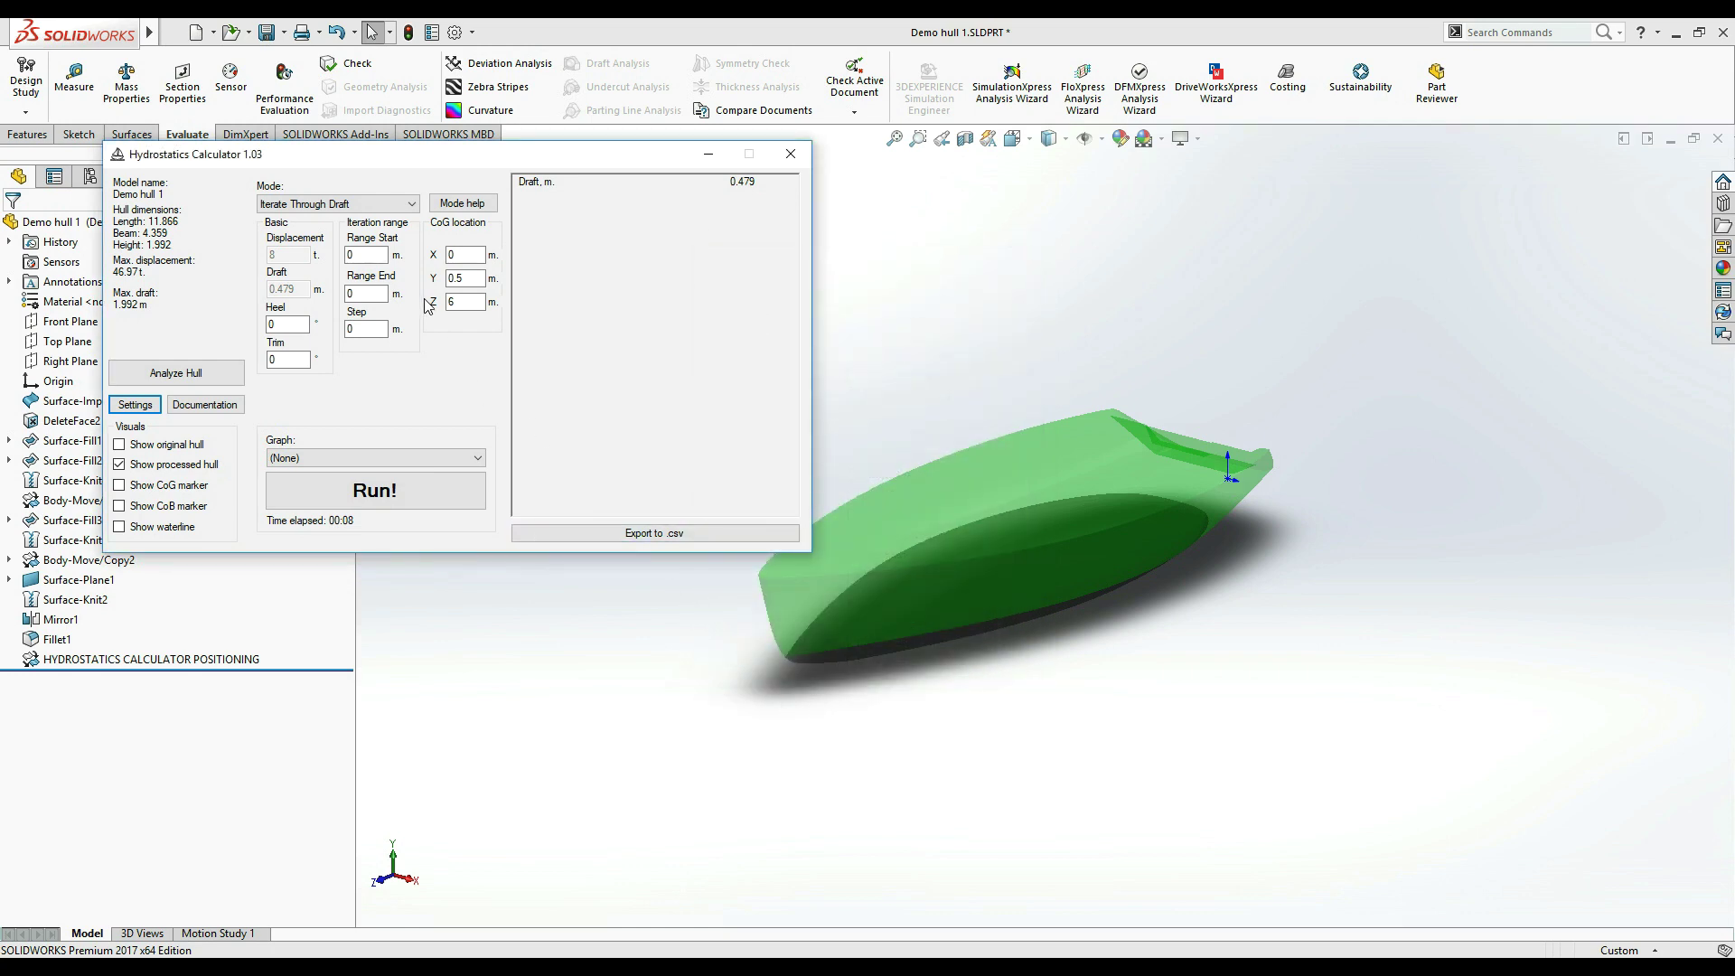
# Step: Set the draft range end to 1 and the step to 0.1, then run the iteration
pyautogui.moveTo(411, 271)
pyautogui.click(349, 295)
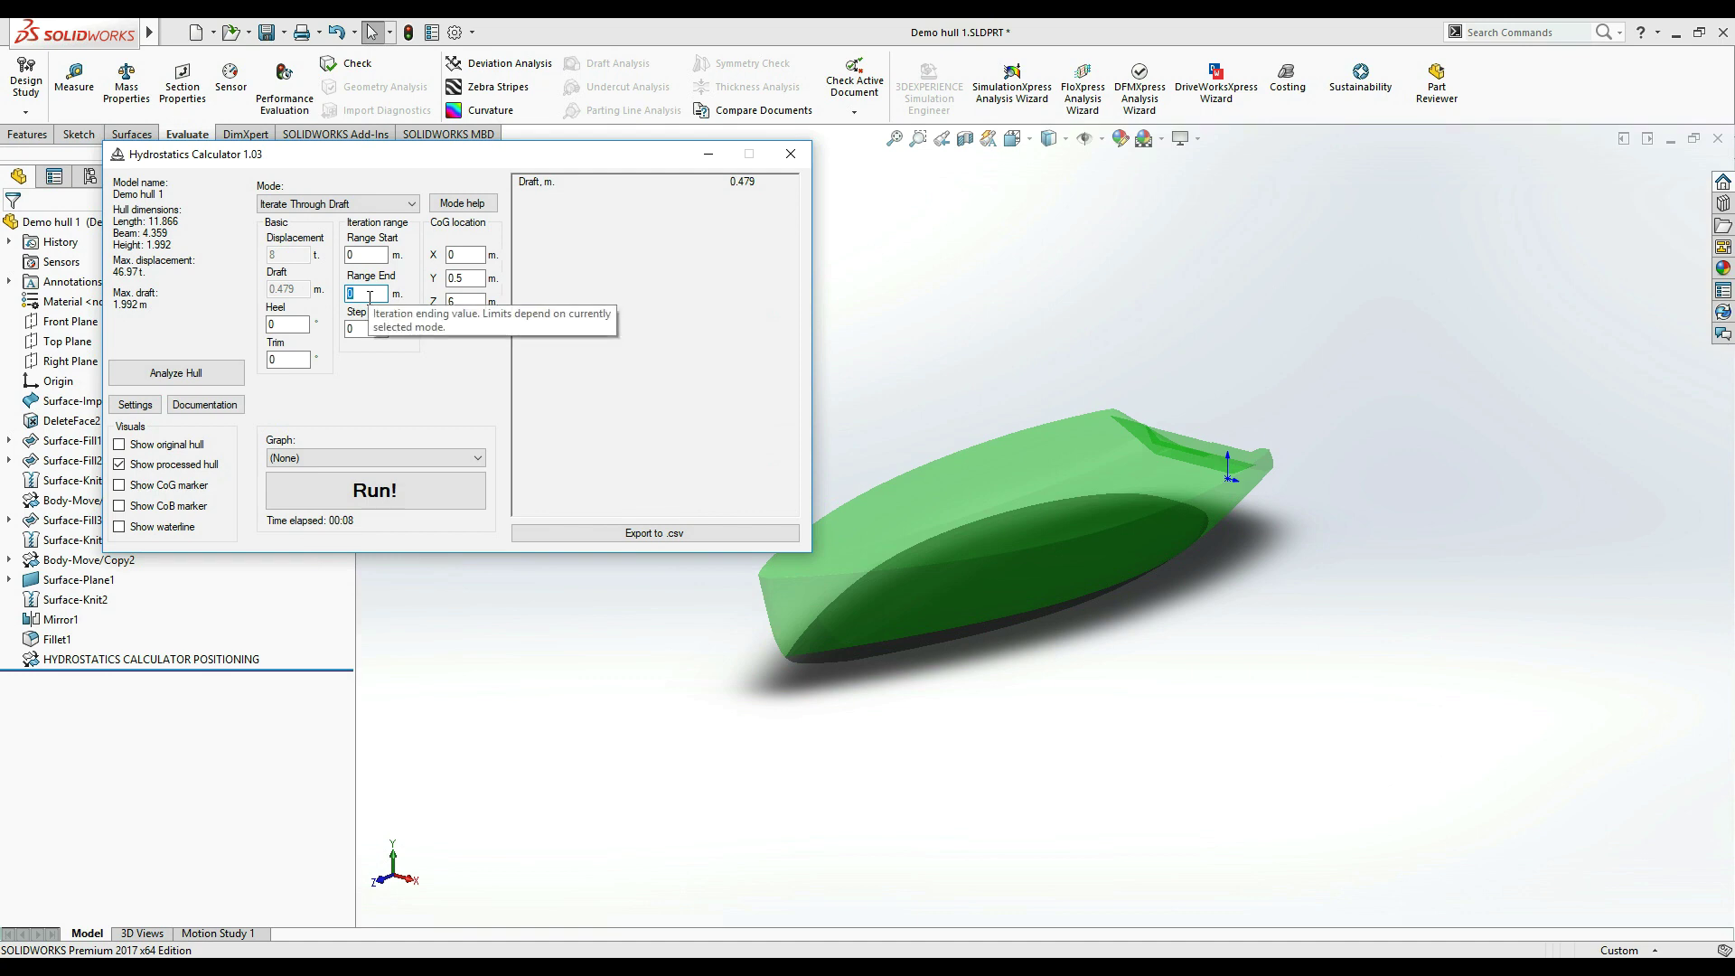
pyautogui.write('1')
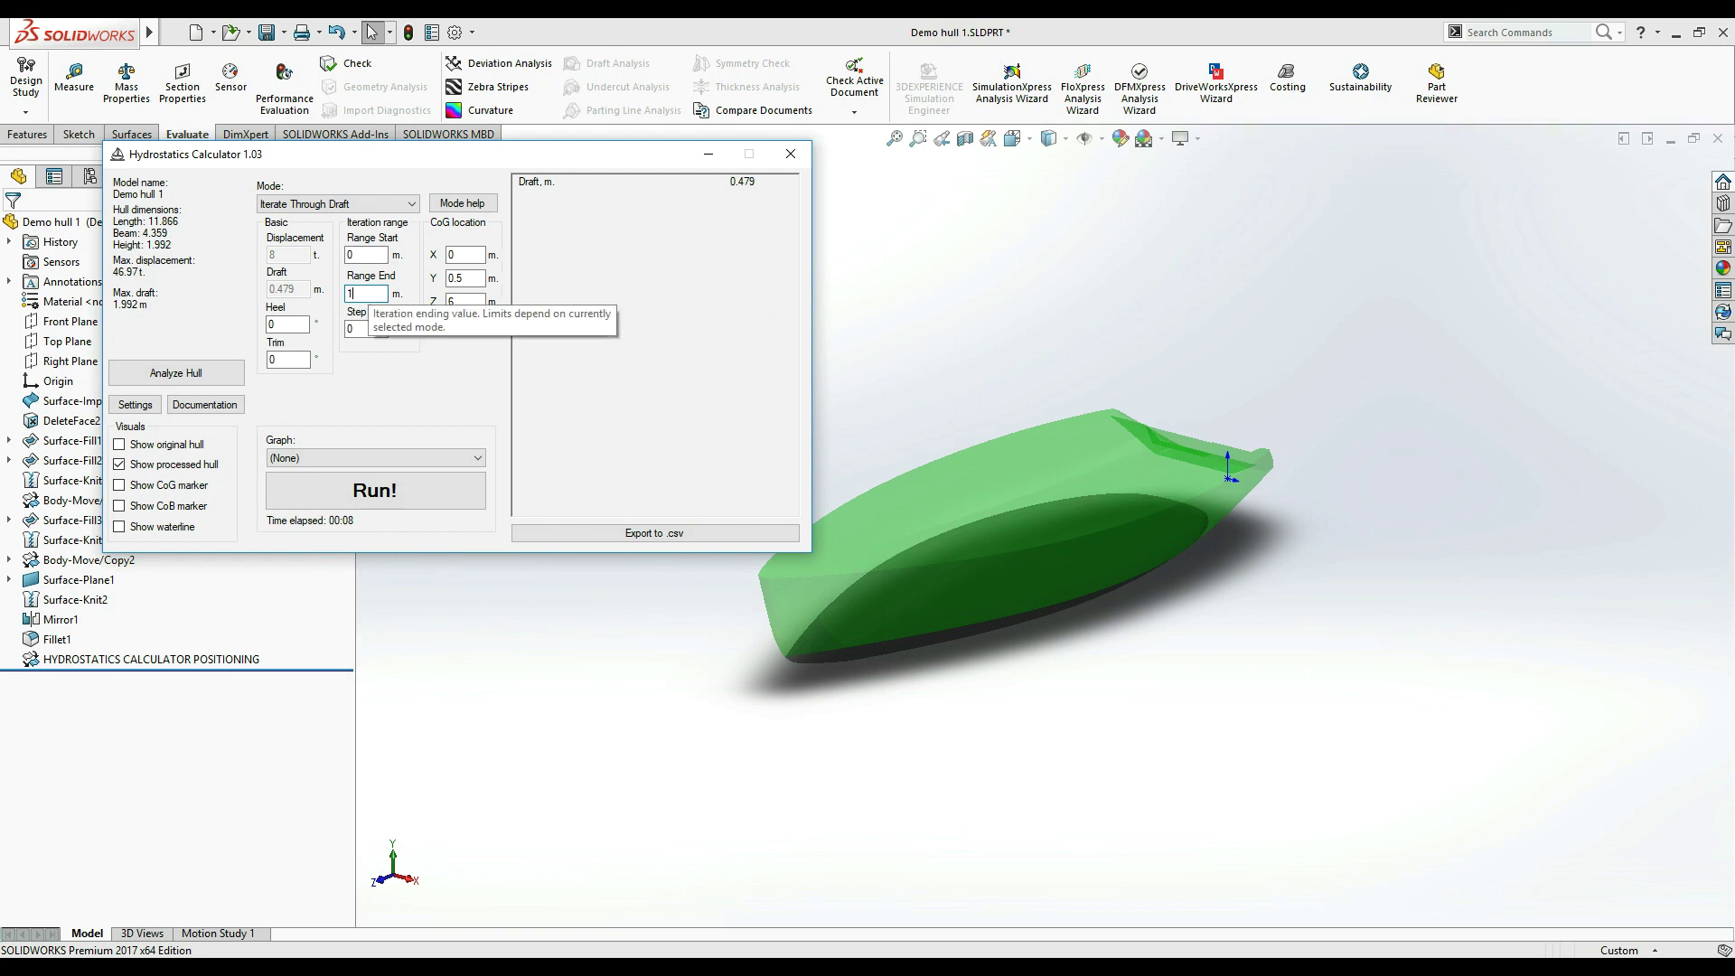
pyautogui.click(363, 329)
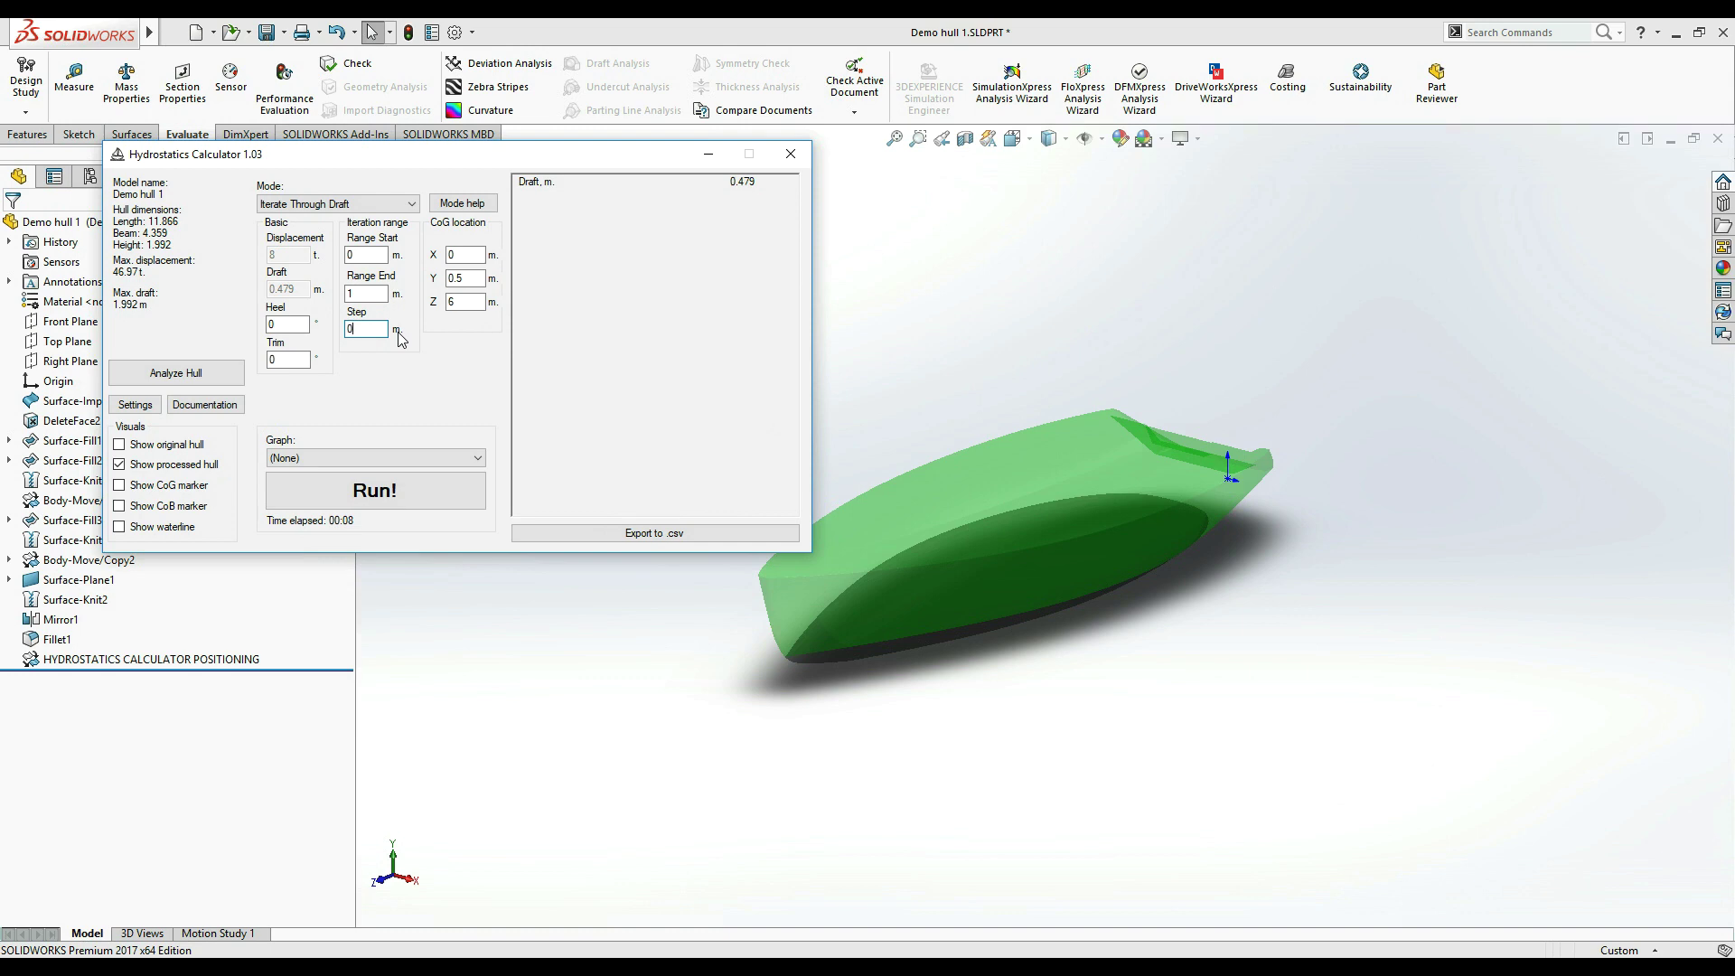
pyautogui.write('.1')
pyautogui.click(421, 497)
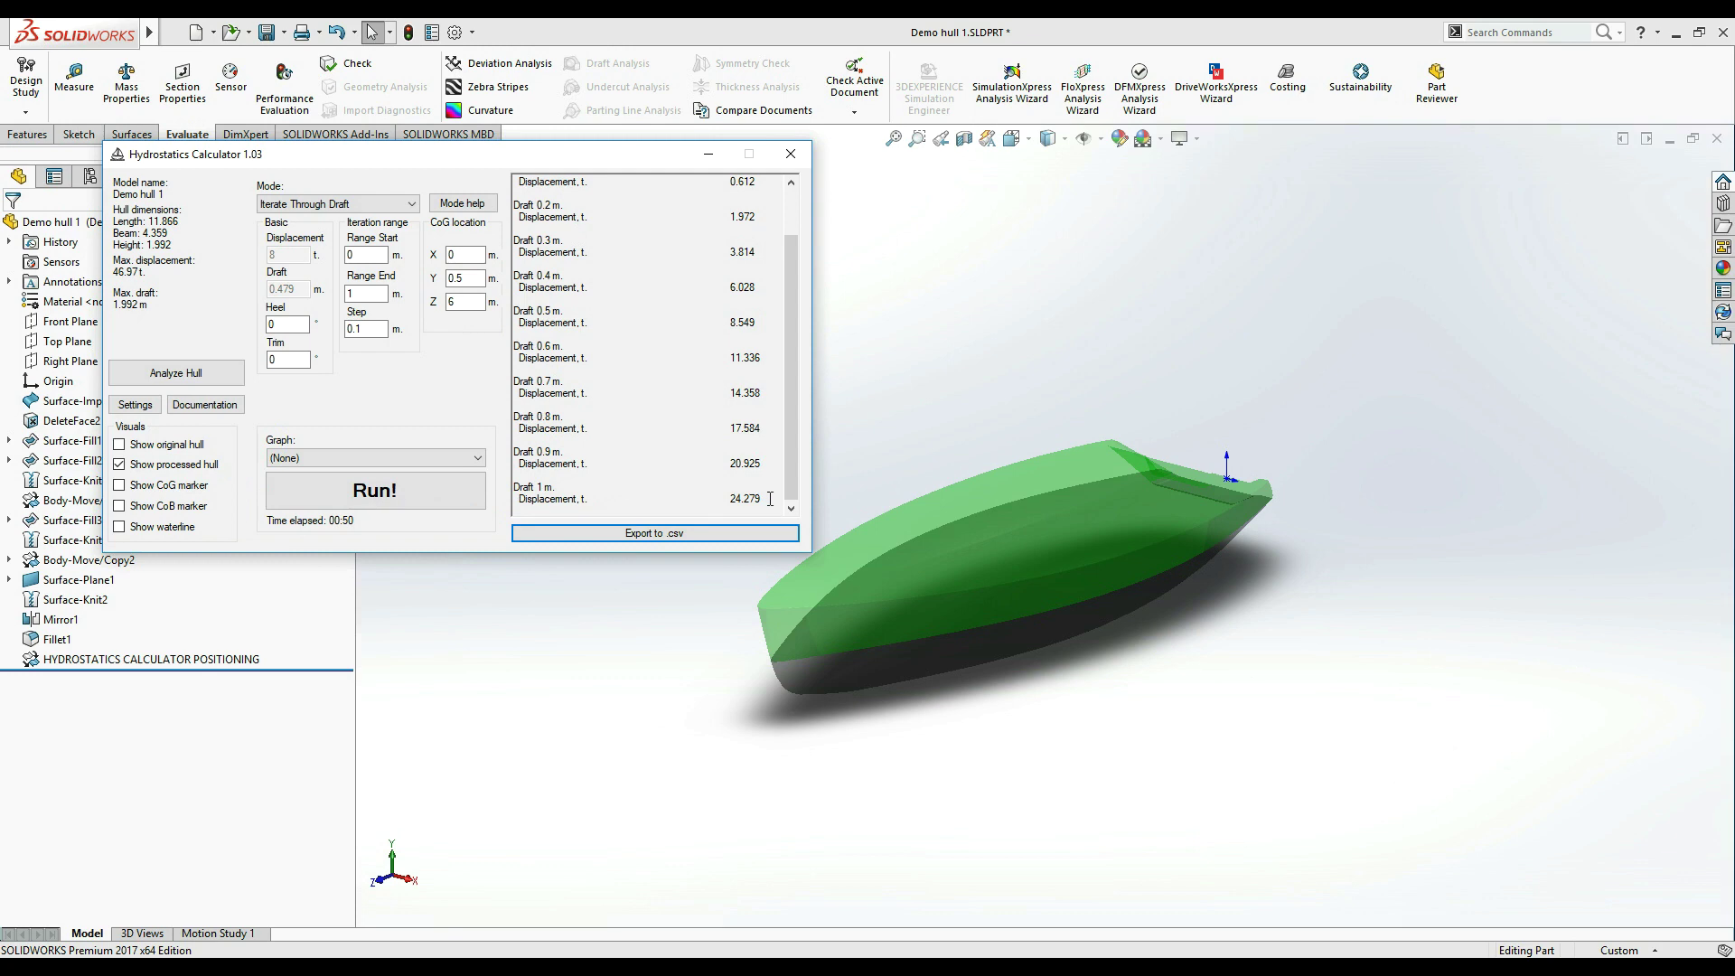
# Step: Review the completed table, ending at 24.279 t displacement for a 1 m draft
pyautogui.moveTo(769, 499); pyautogui.dragTo(806, 446)
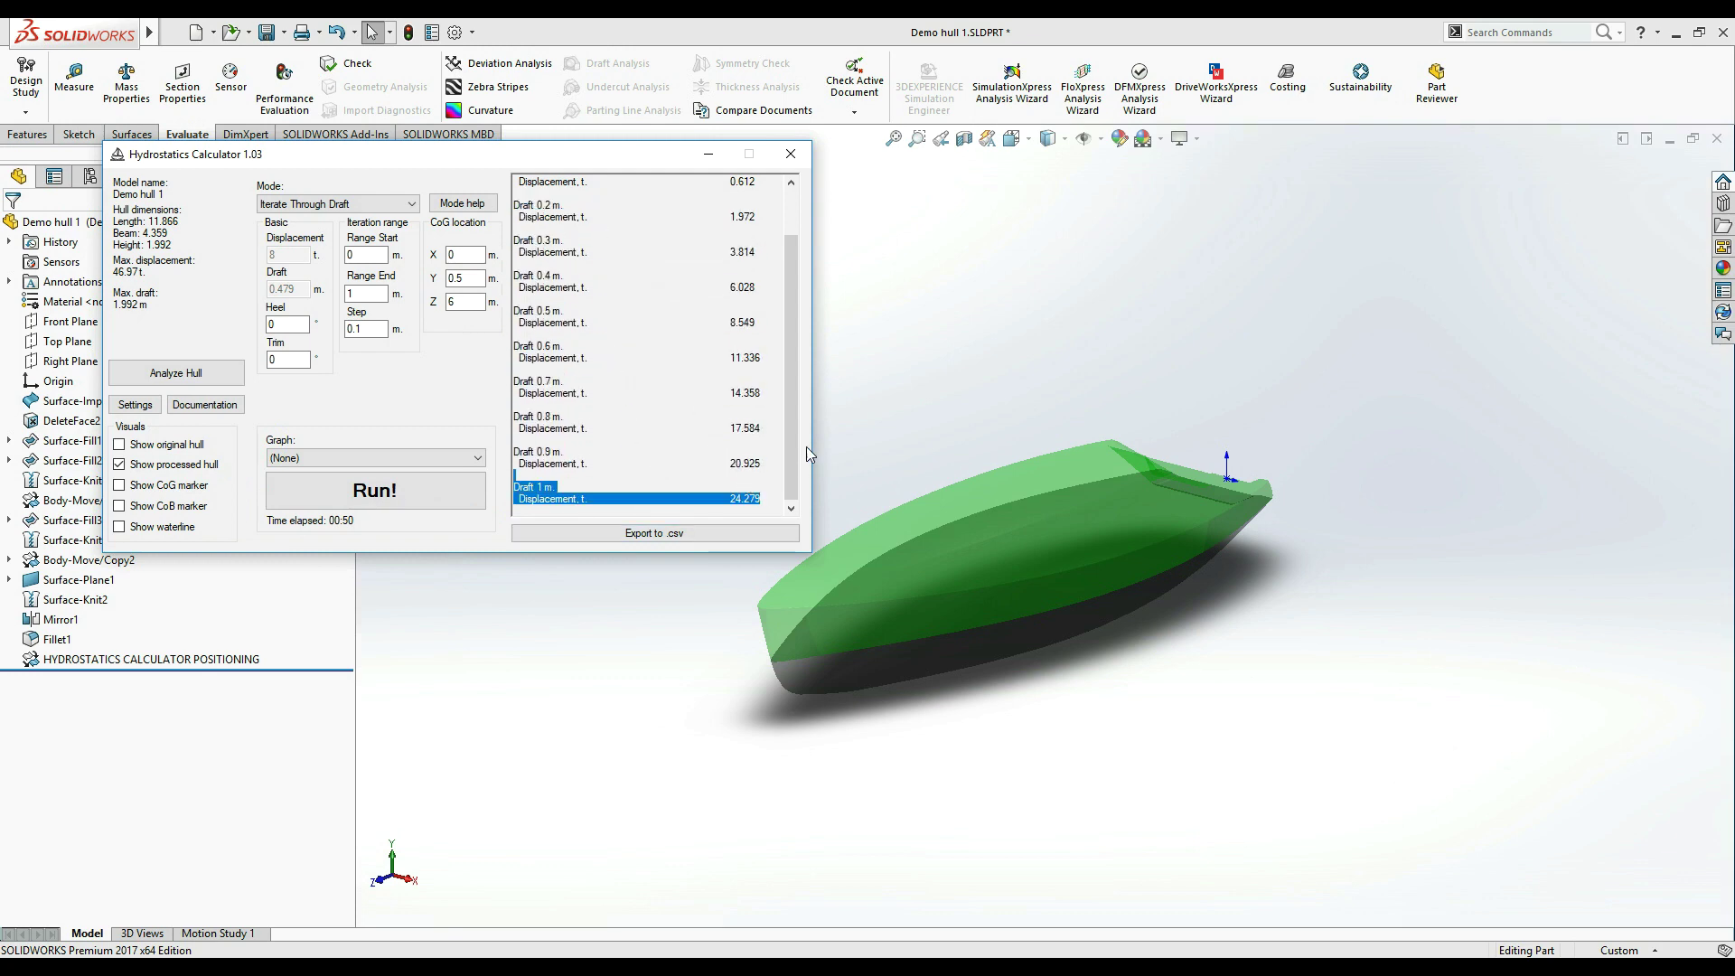
# Step: Export the draft–displacement results to draft table.csv, replacing the existing file
pyautogui.click(768, 428)
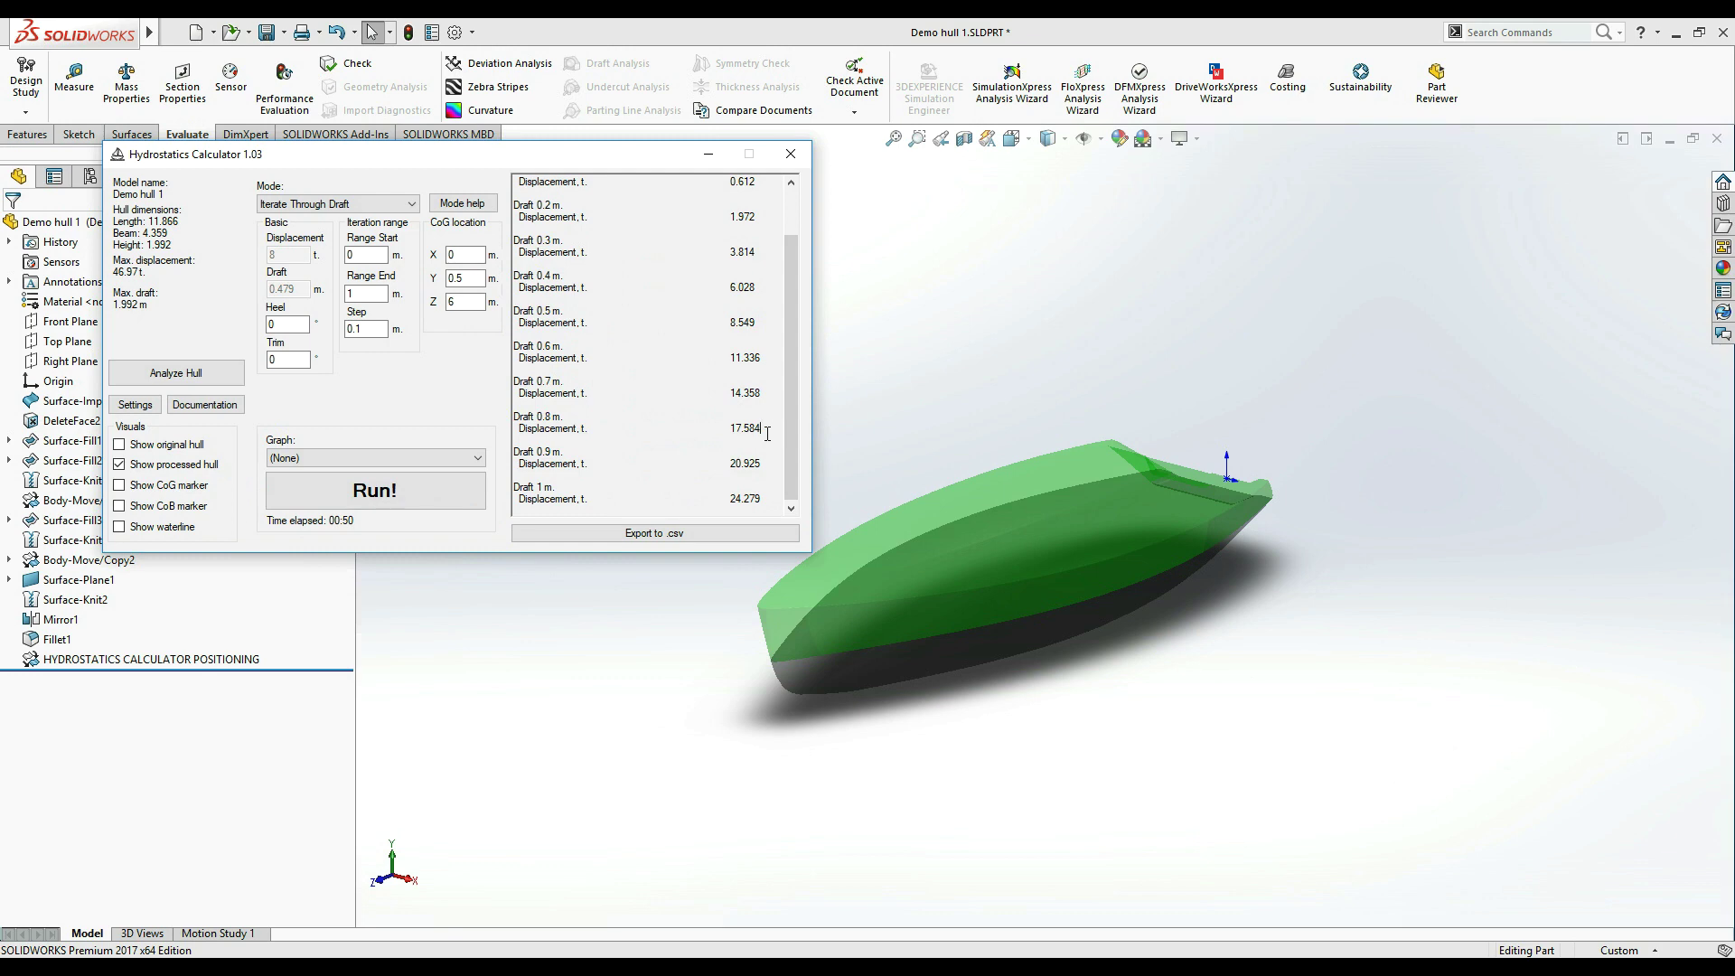
pyautogui.click(743, 533)
pyautogui.doubleClick(402, 313)
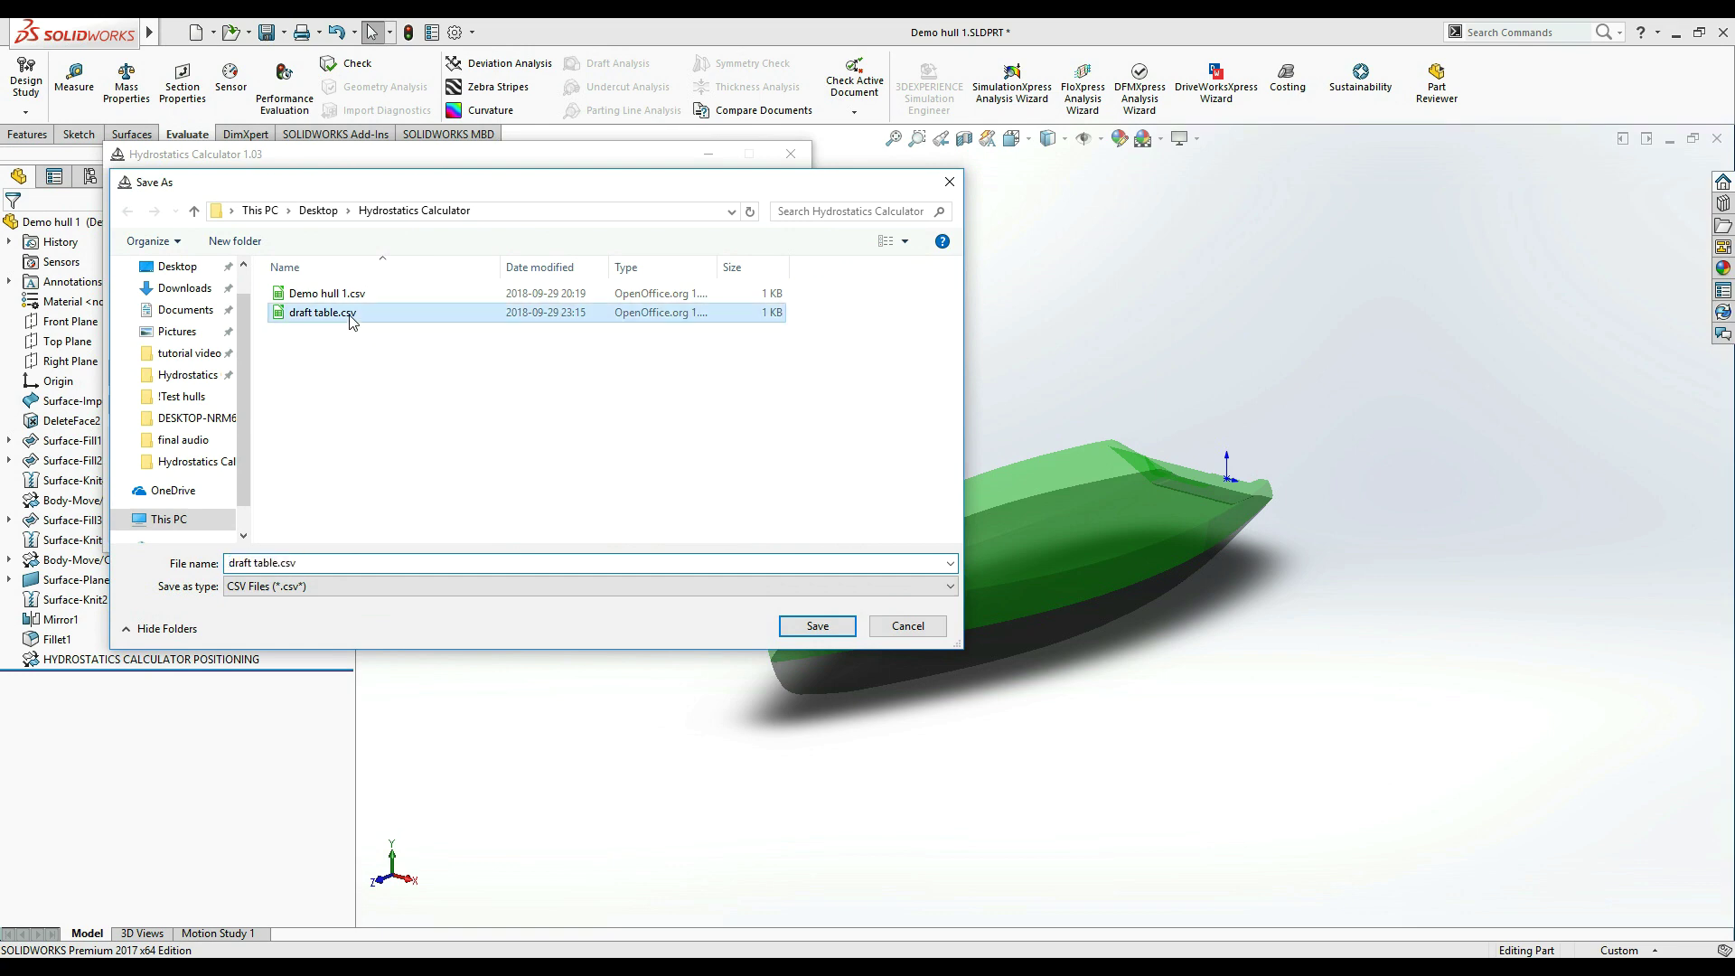
pyautogui.click(907, 498)
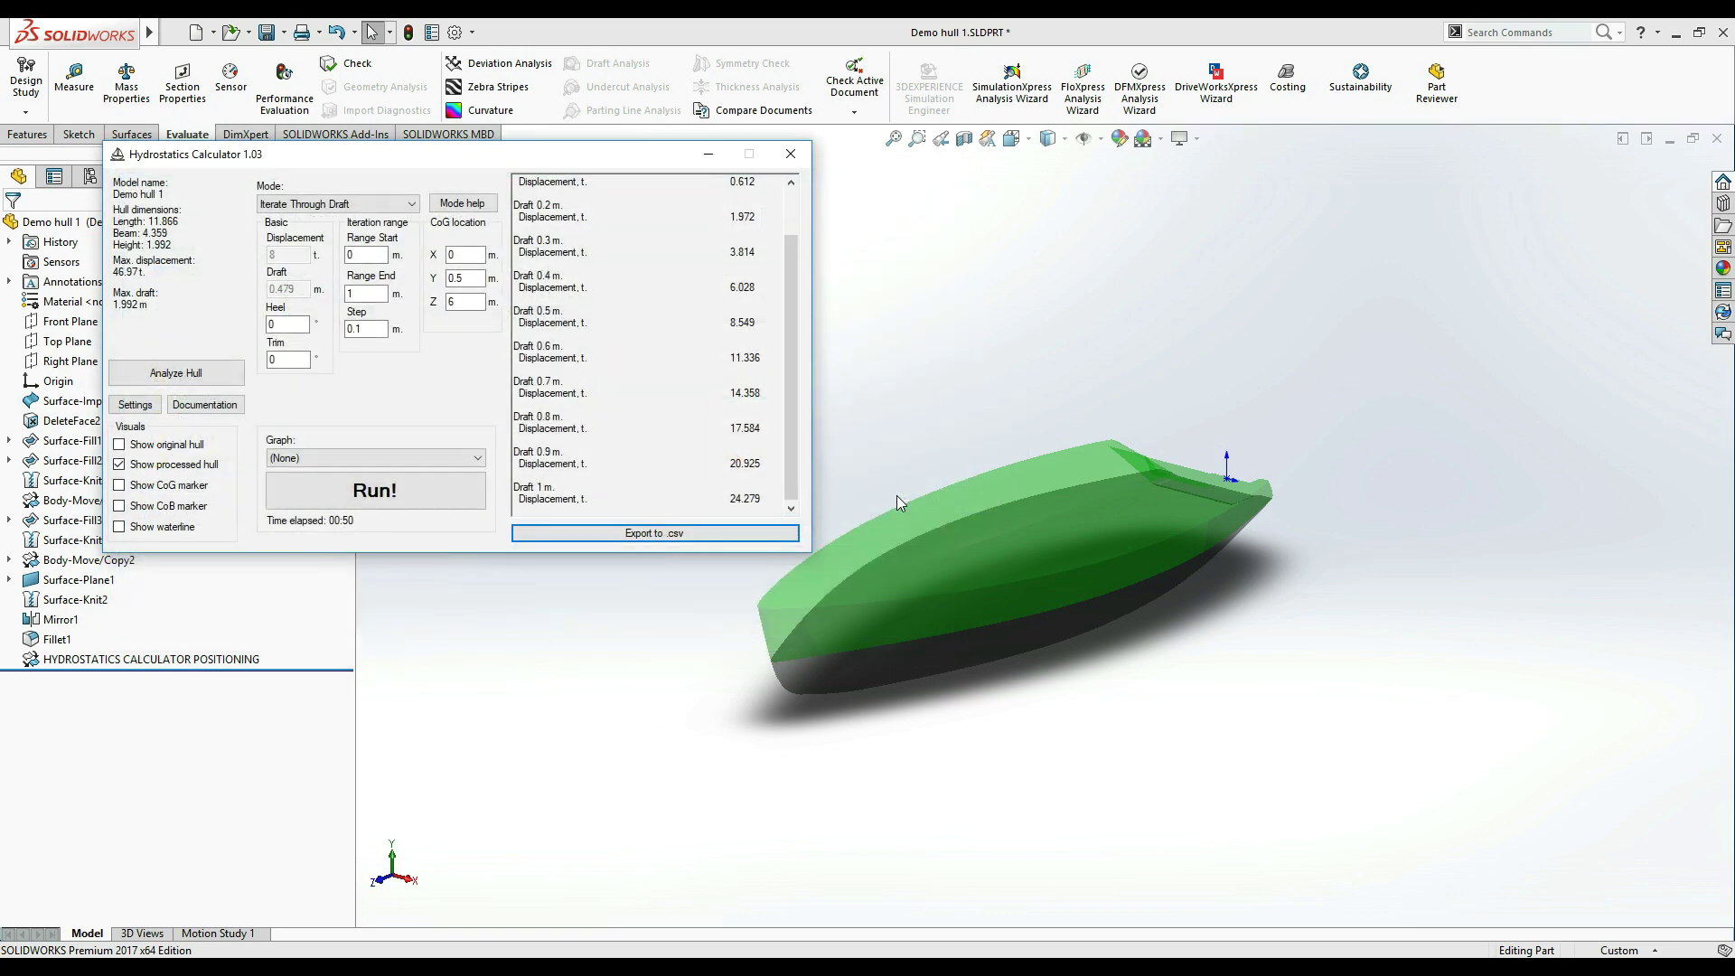
# Step: Preview draft table.csv in the Text Import dialog, cancel it, and minimise the folder window
pyautogui.click(585, 939)
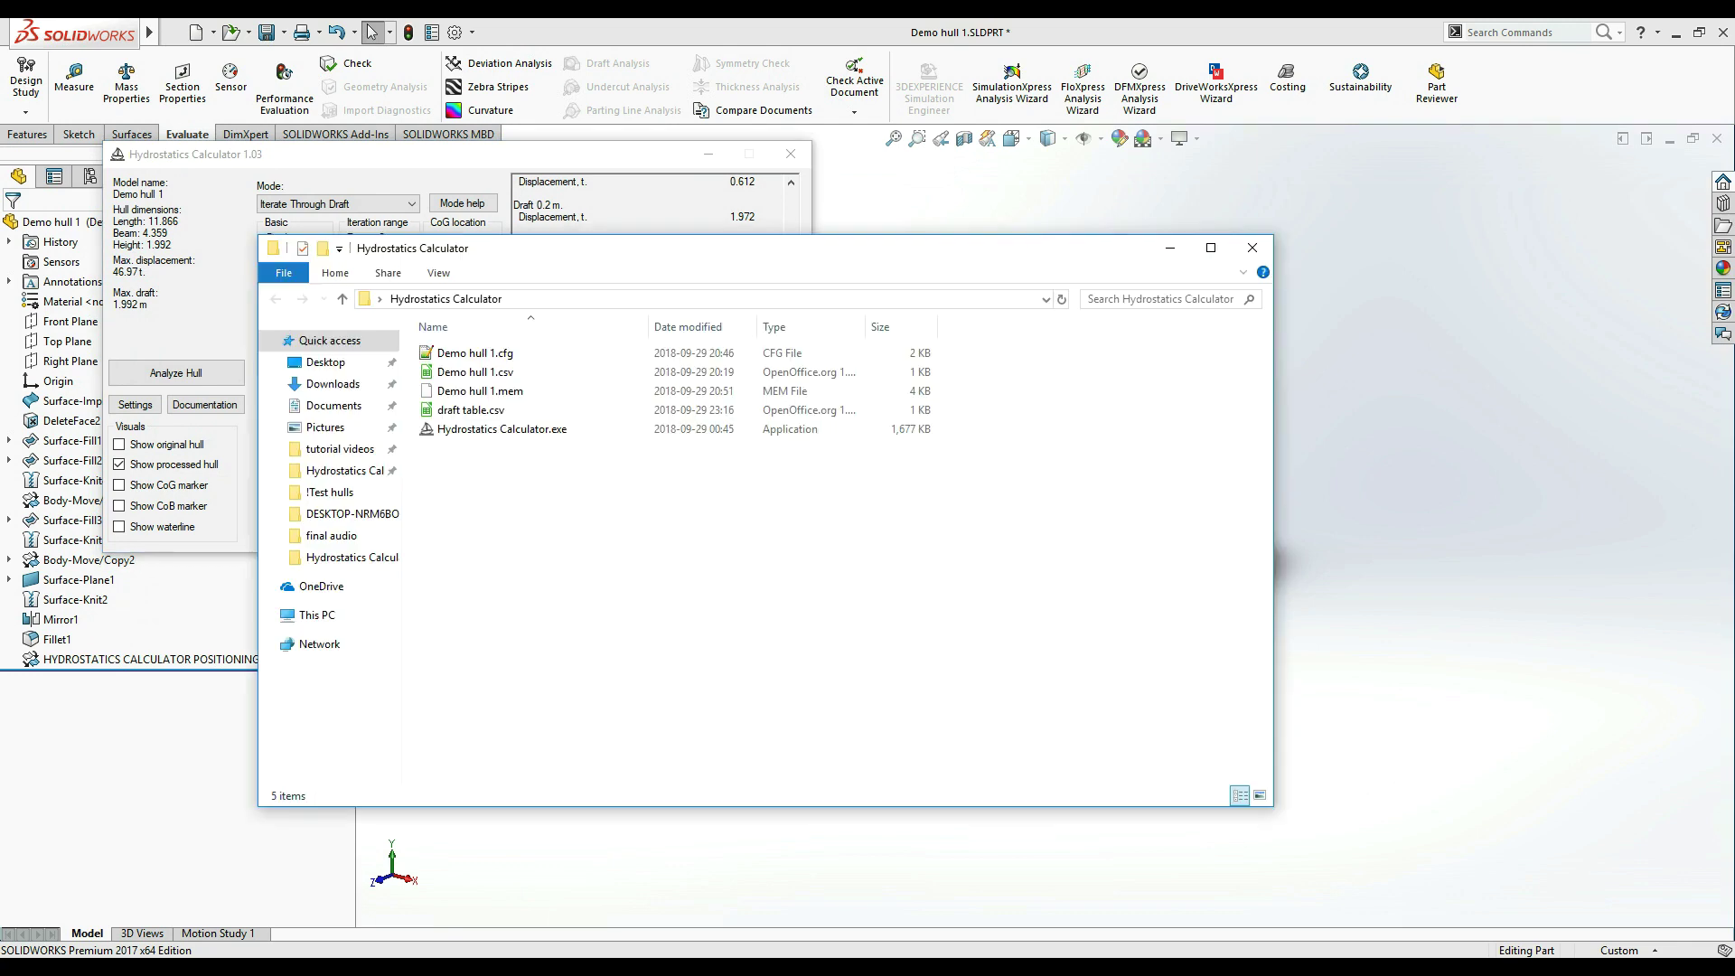
pyautogui.doubleClick(488, 412)
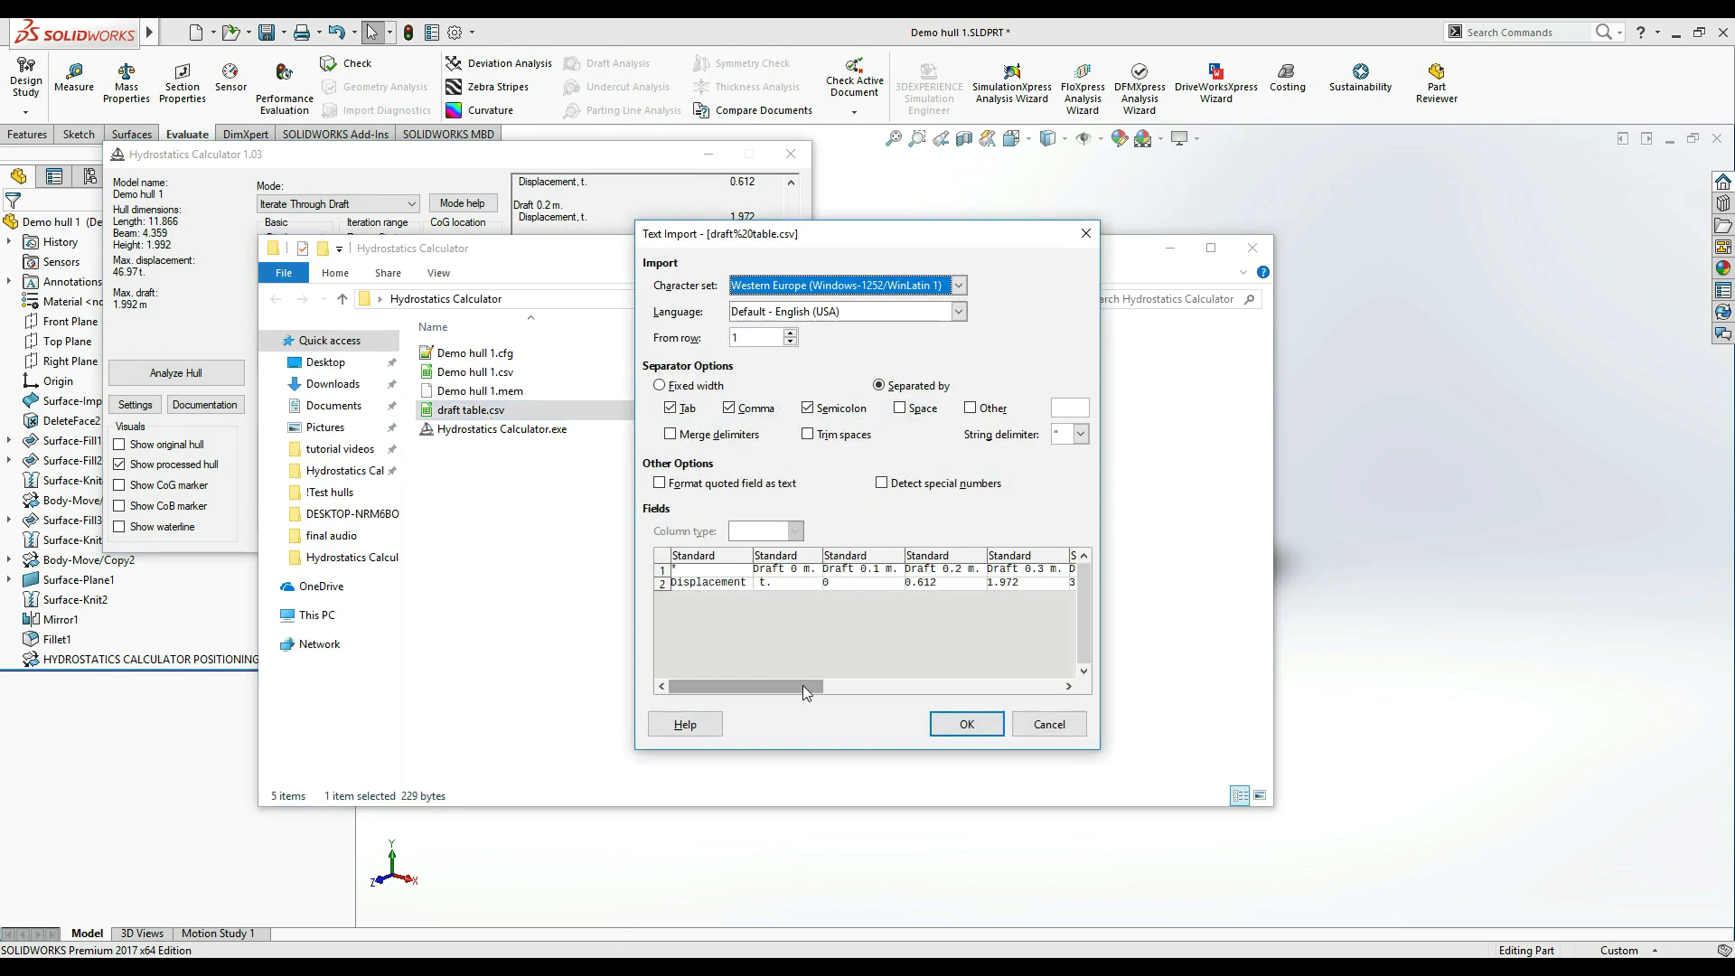
pyautogui.moveTo(802, 685); pyautogui.dragTo(751, 667)
pyautogui.click(1051, 728)
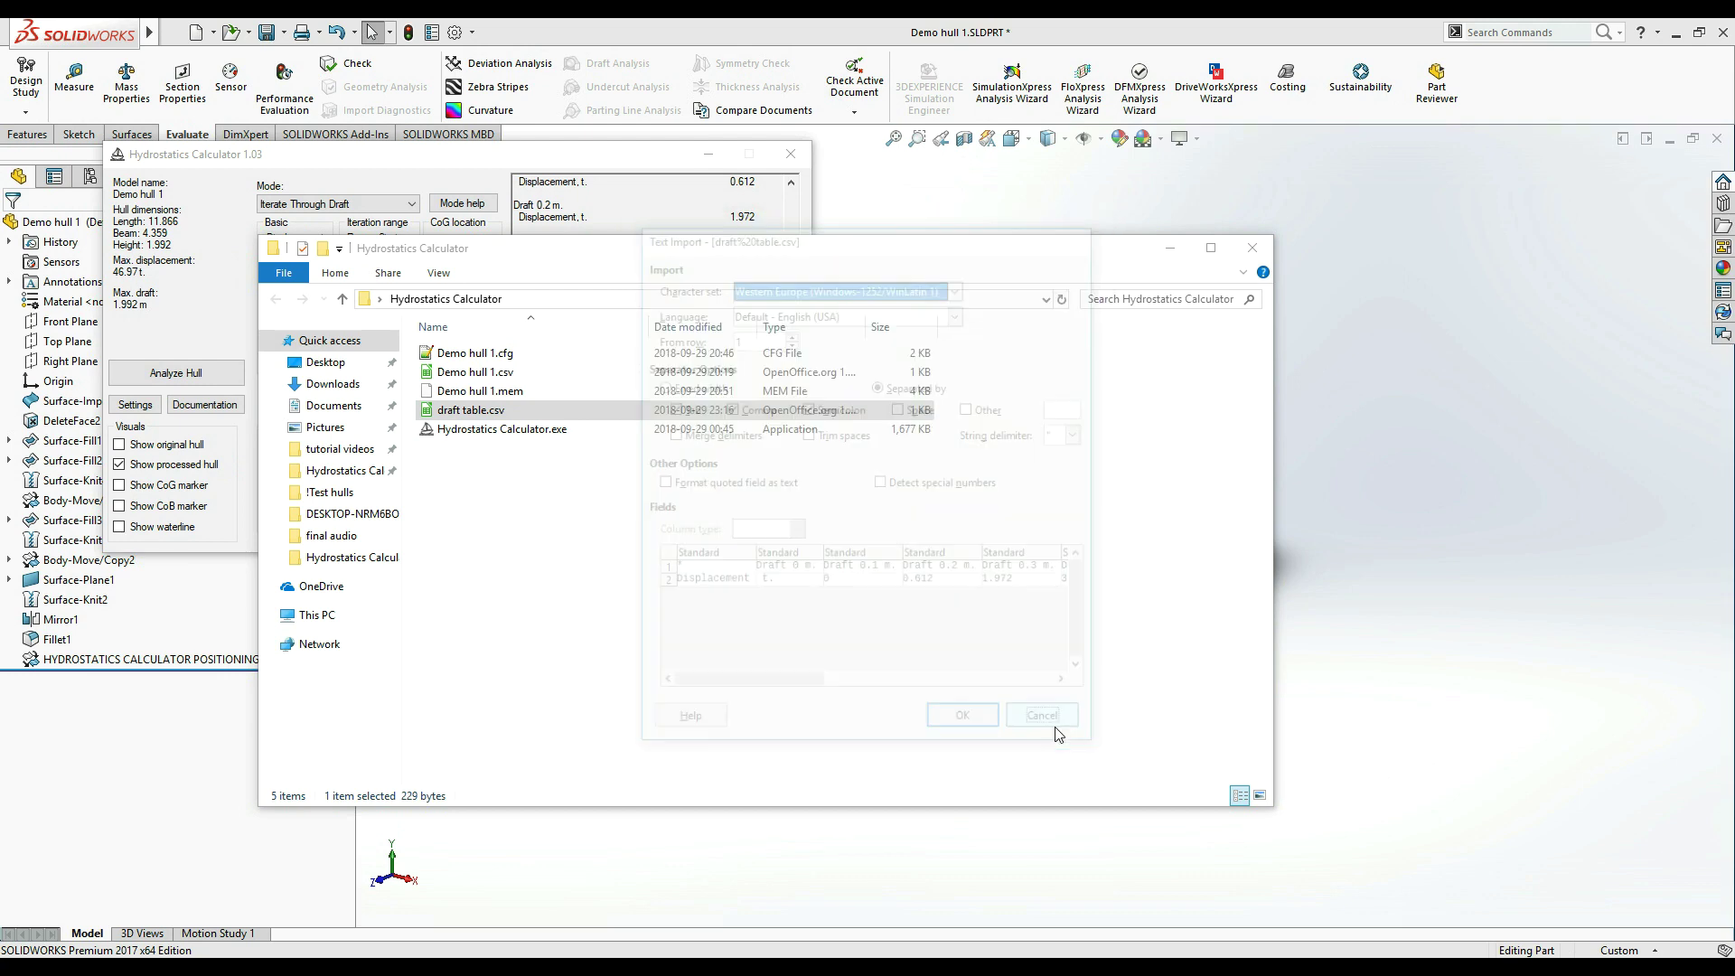
pyautogui.click(1167, 250)
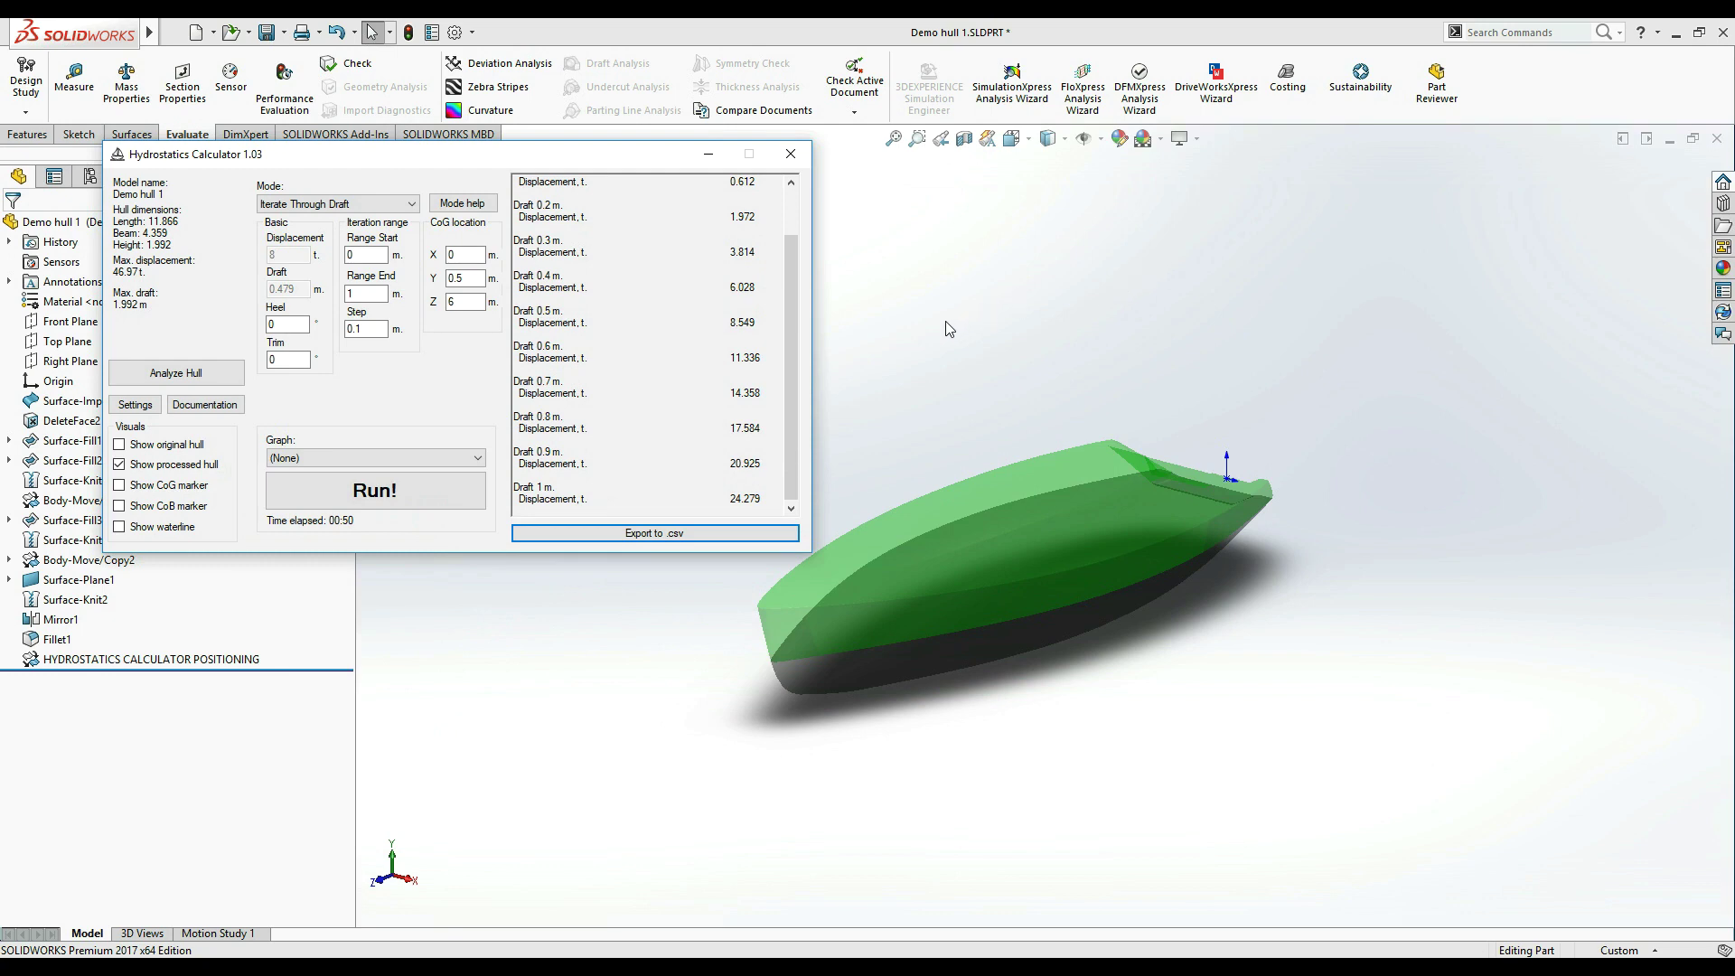
pyautogui.click(391, 205)
# Step: Switch to Iterate Through Displacement with range end 5 and step 0.5
pyautogui.click(371, 244)
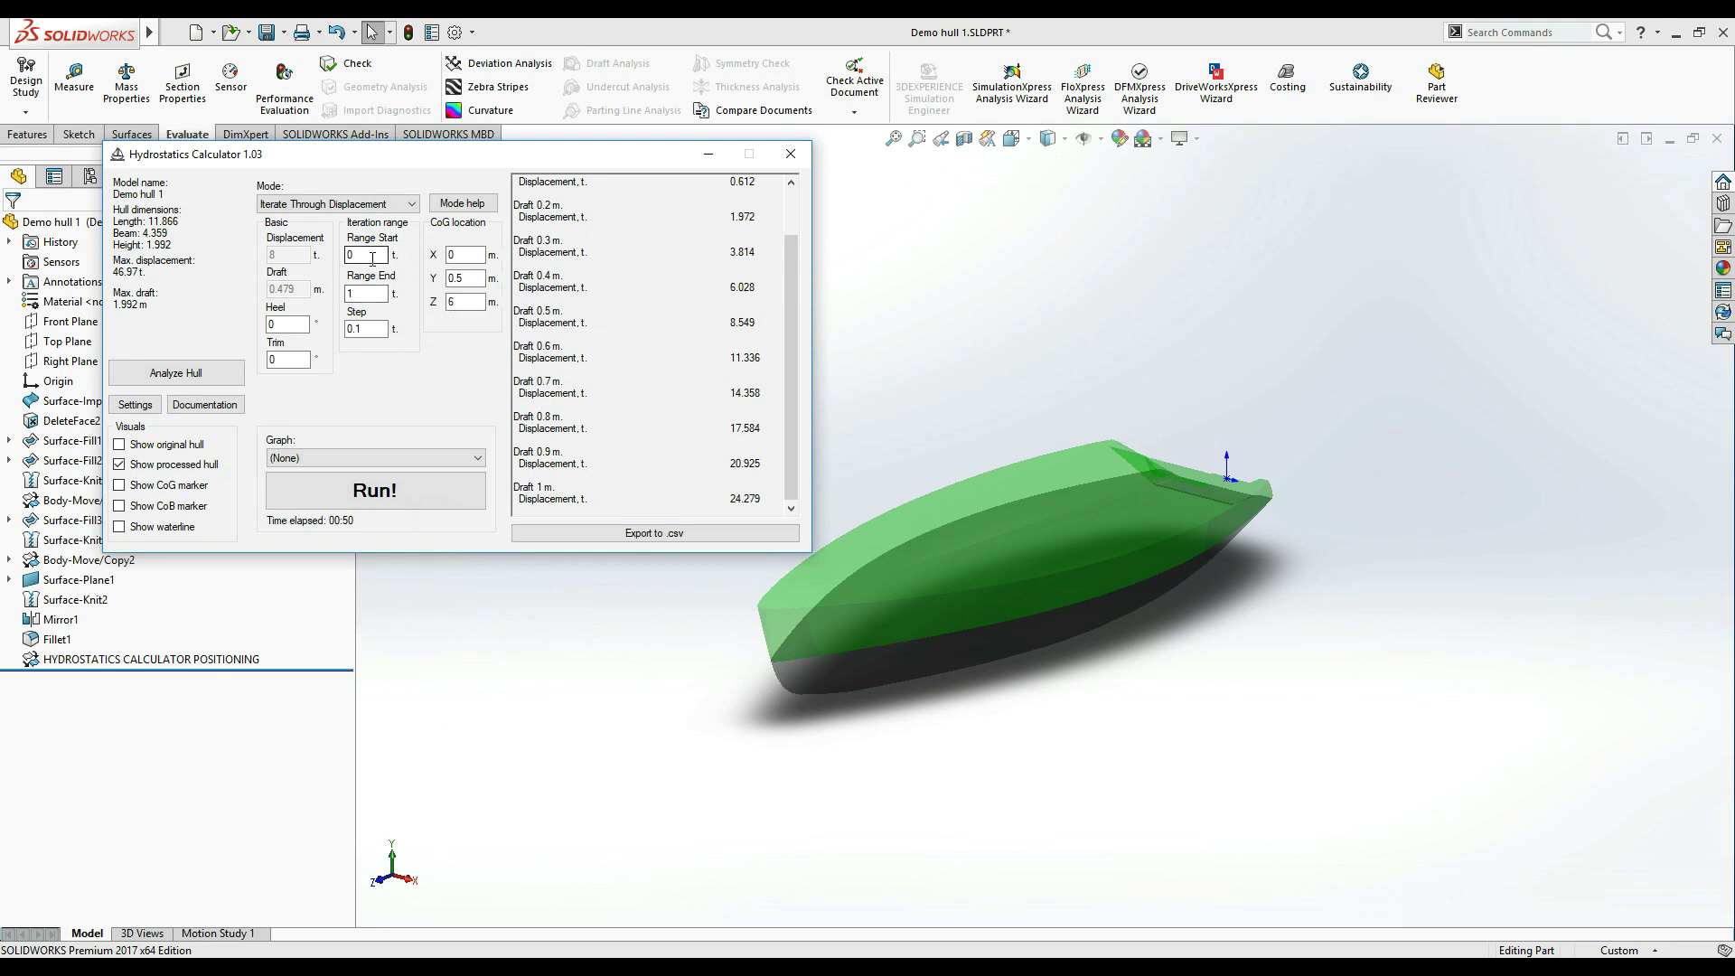
pyautogui.doubleClick(366, 294)
pyautogui.write('5')
pyautogui.doubleClick(366, 329)
pyautogui.write('0.5')
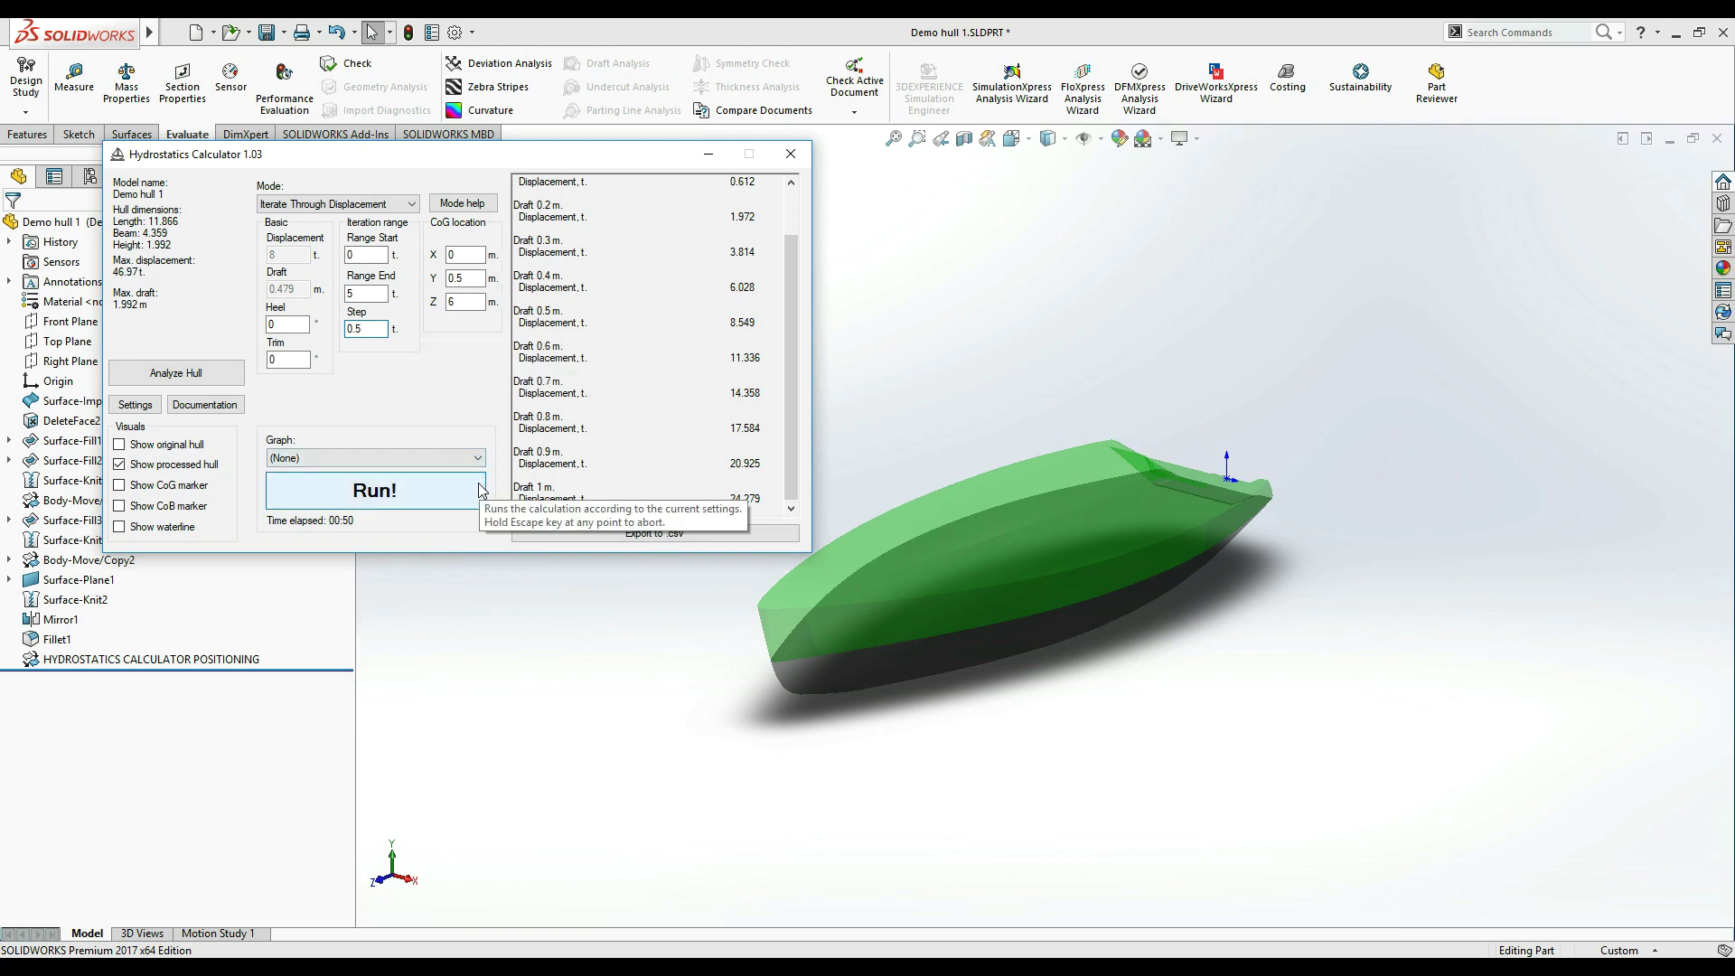
# Step: Set the calculation to compute Draft instead of Displacement and run the iteration
pyautogui.click(136, 404)
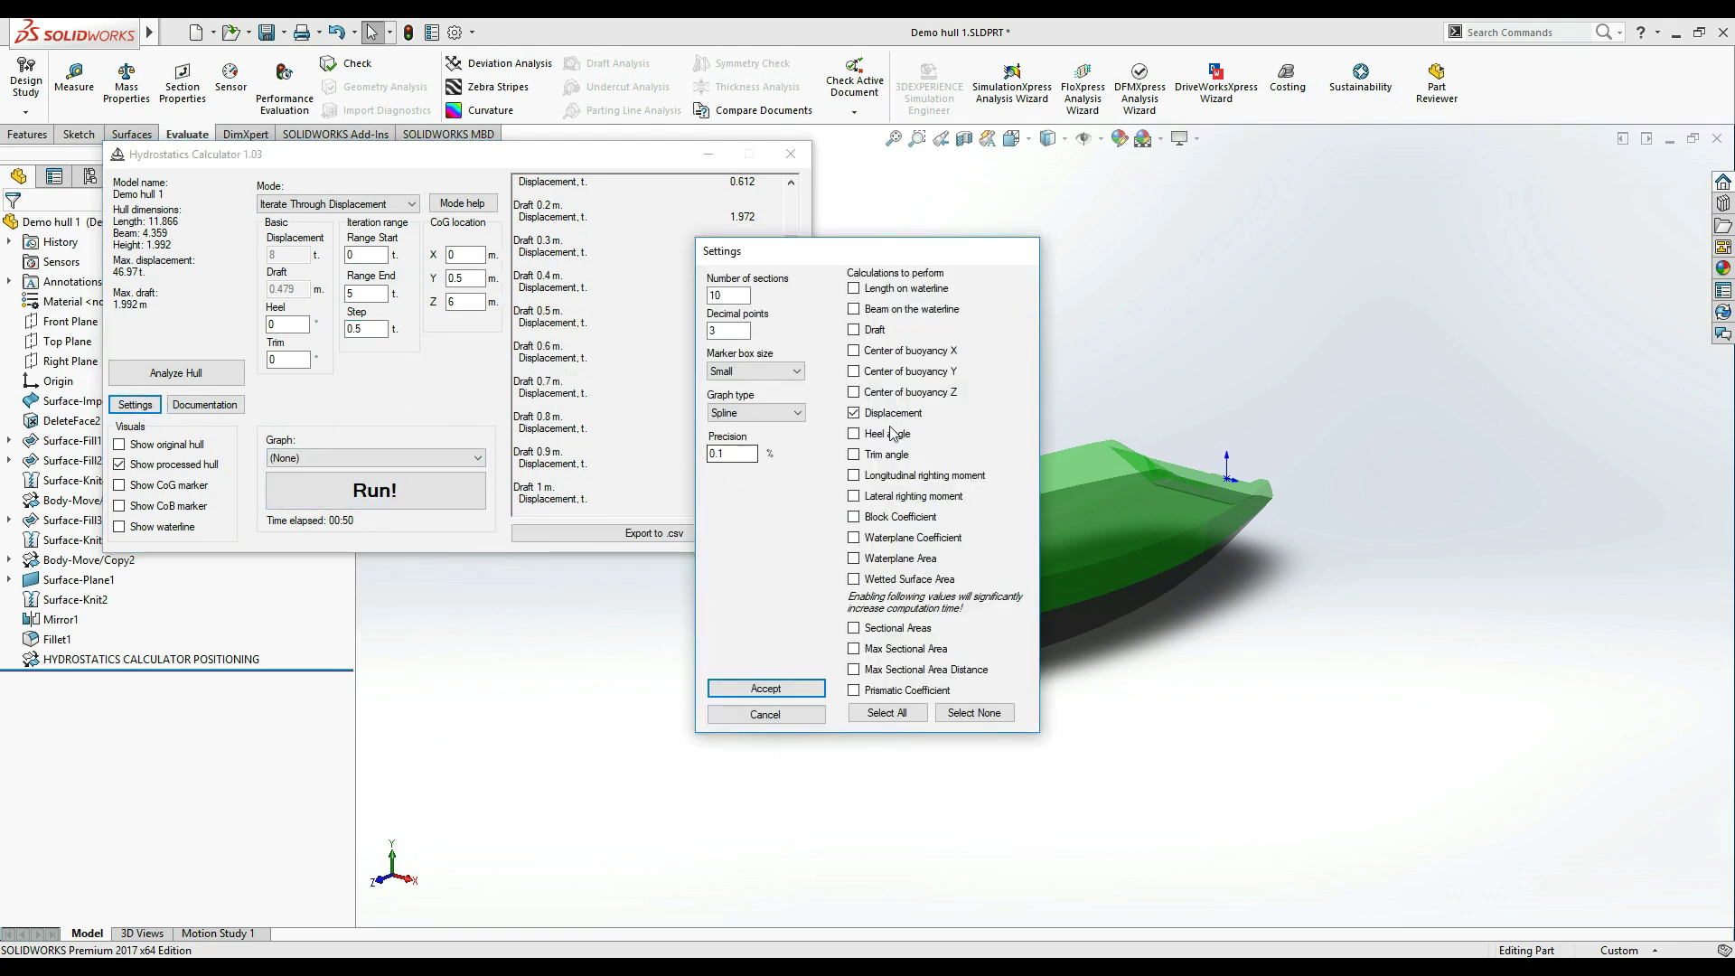
pyautogui.click(854, 330)
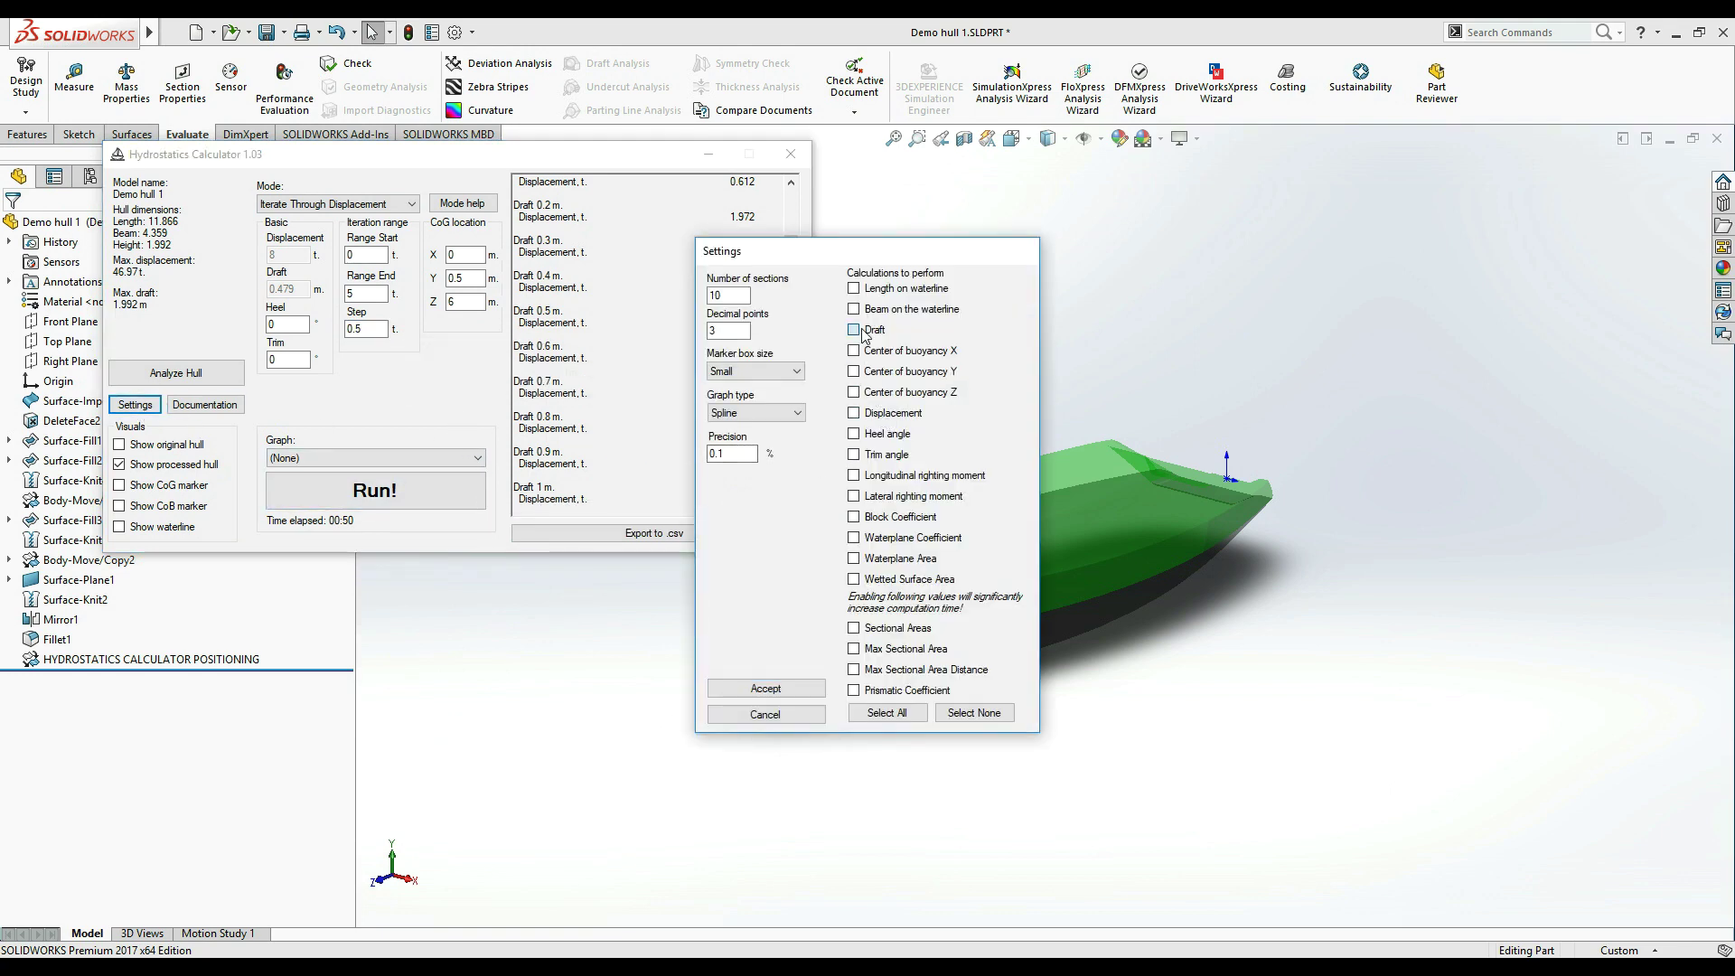
pyautogui.click(786, 690)
pyautogui.click(464, 488)
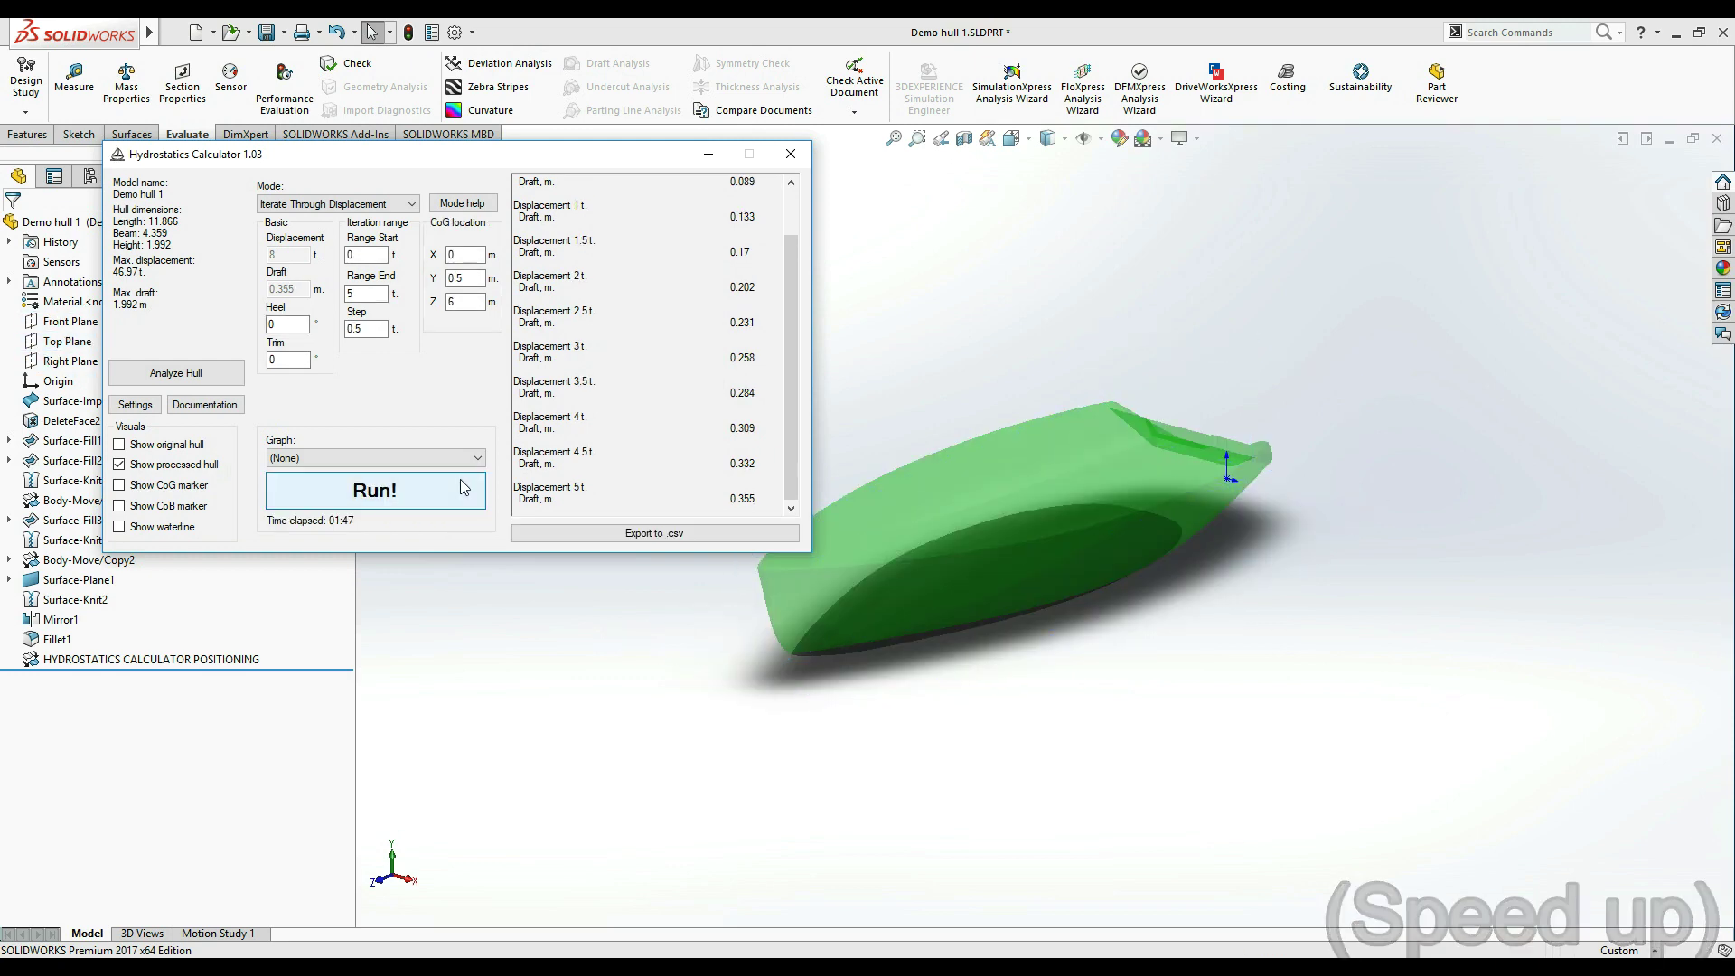
# Step: Wait for drafts up to 0.355 m at 5 t to list, then bring up the Mode list
pyautogui.click(412, 204)
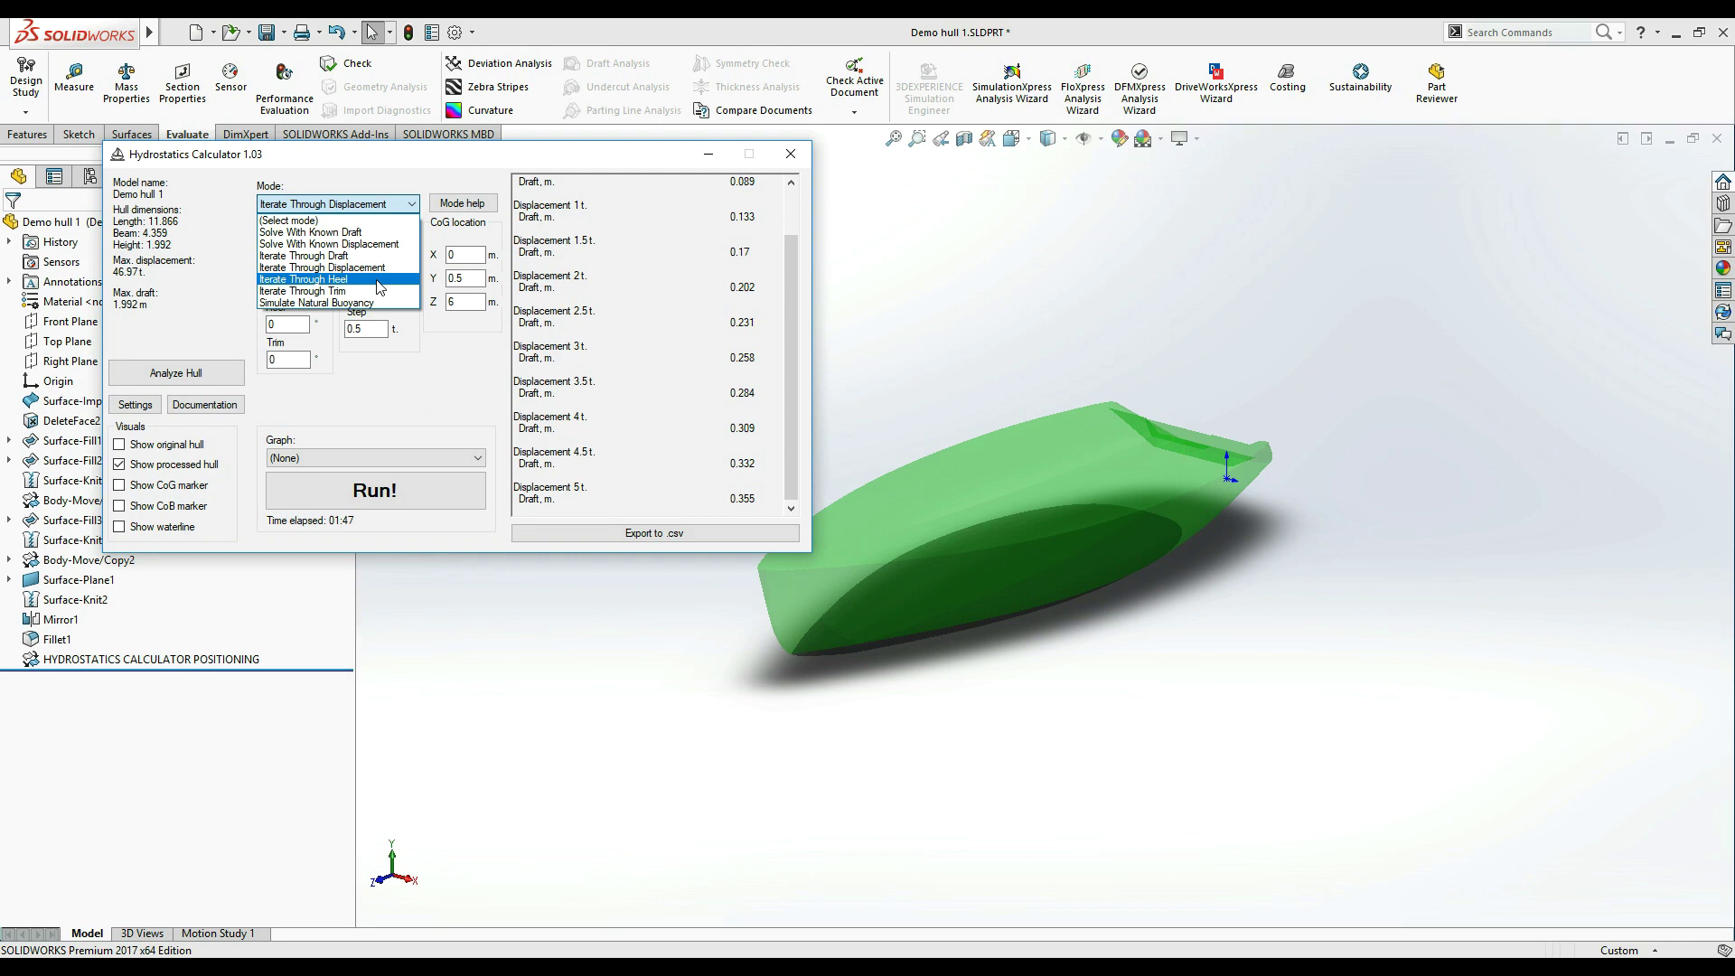
# Step: Switch to Iterate Through Heel and calculate lateral righting moment instead of draft
pyautogui.click(378, 288)
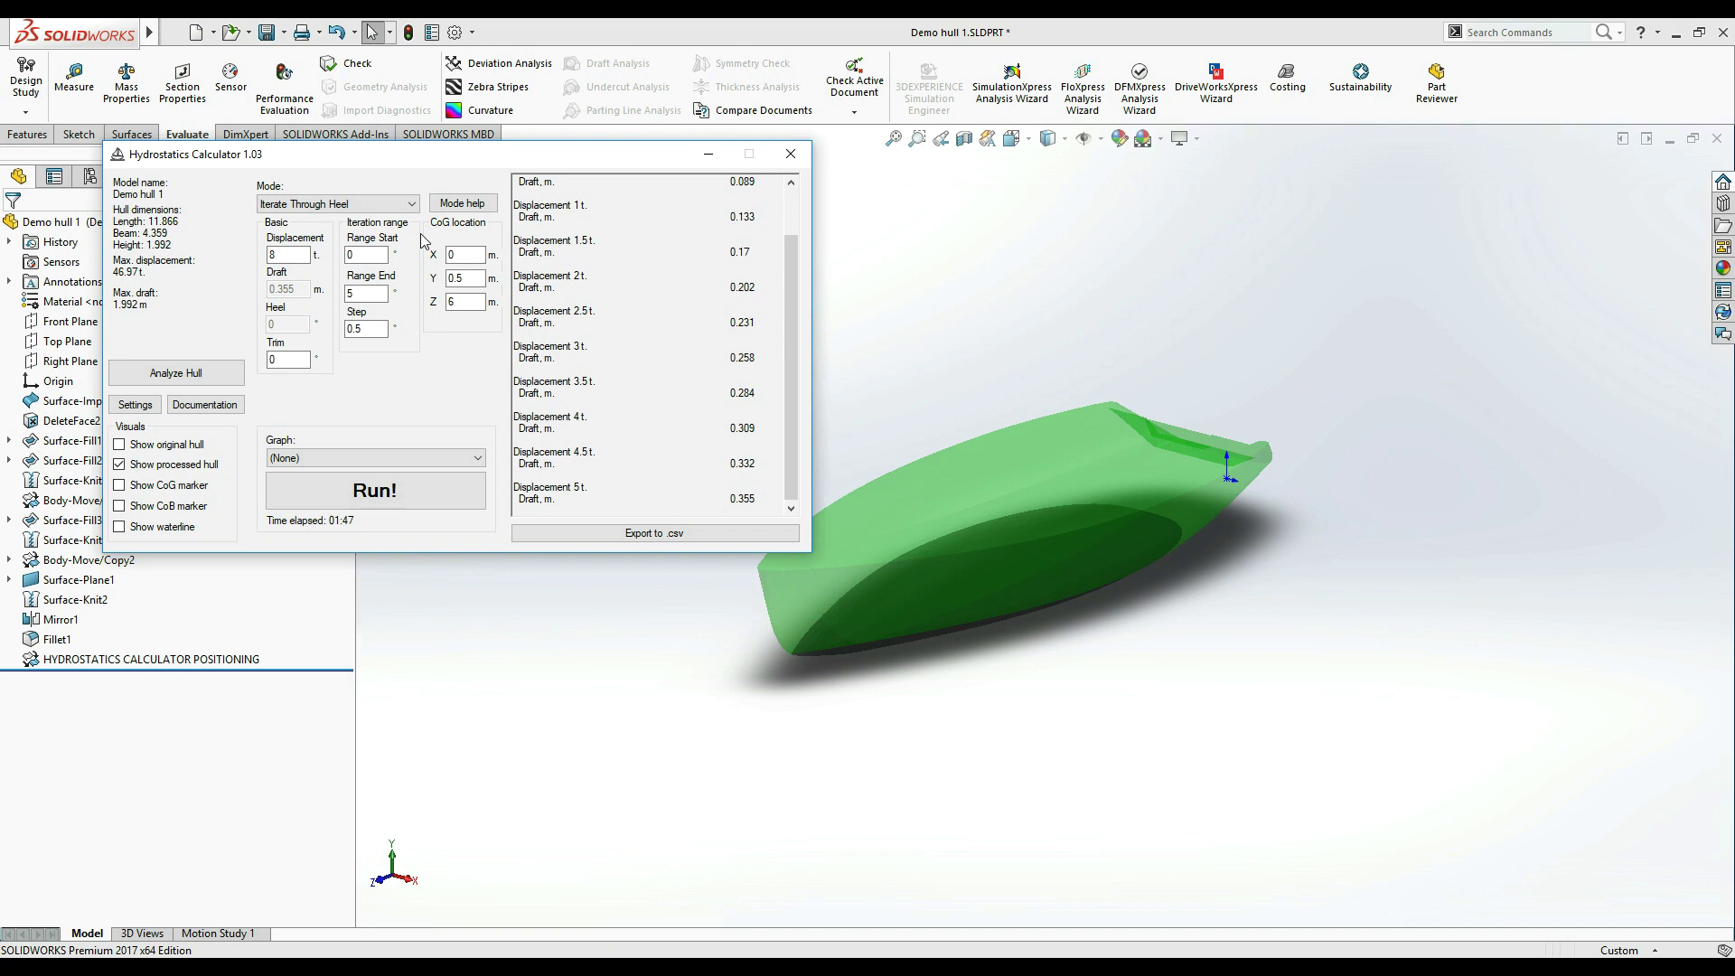
pyautogui.click(151, 410)
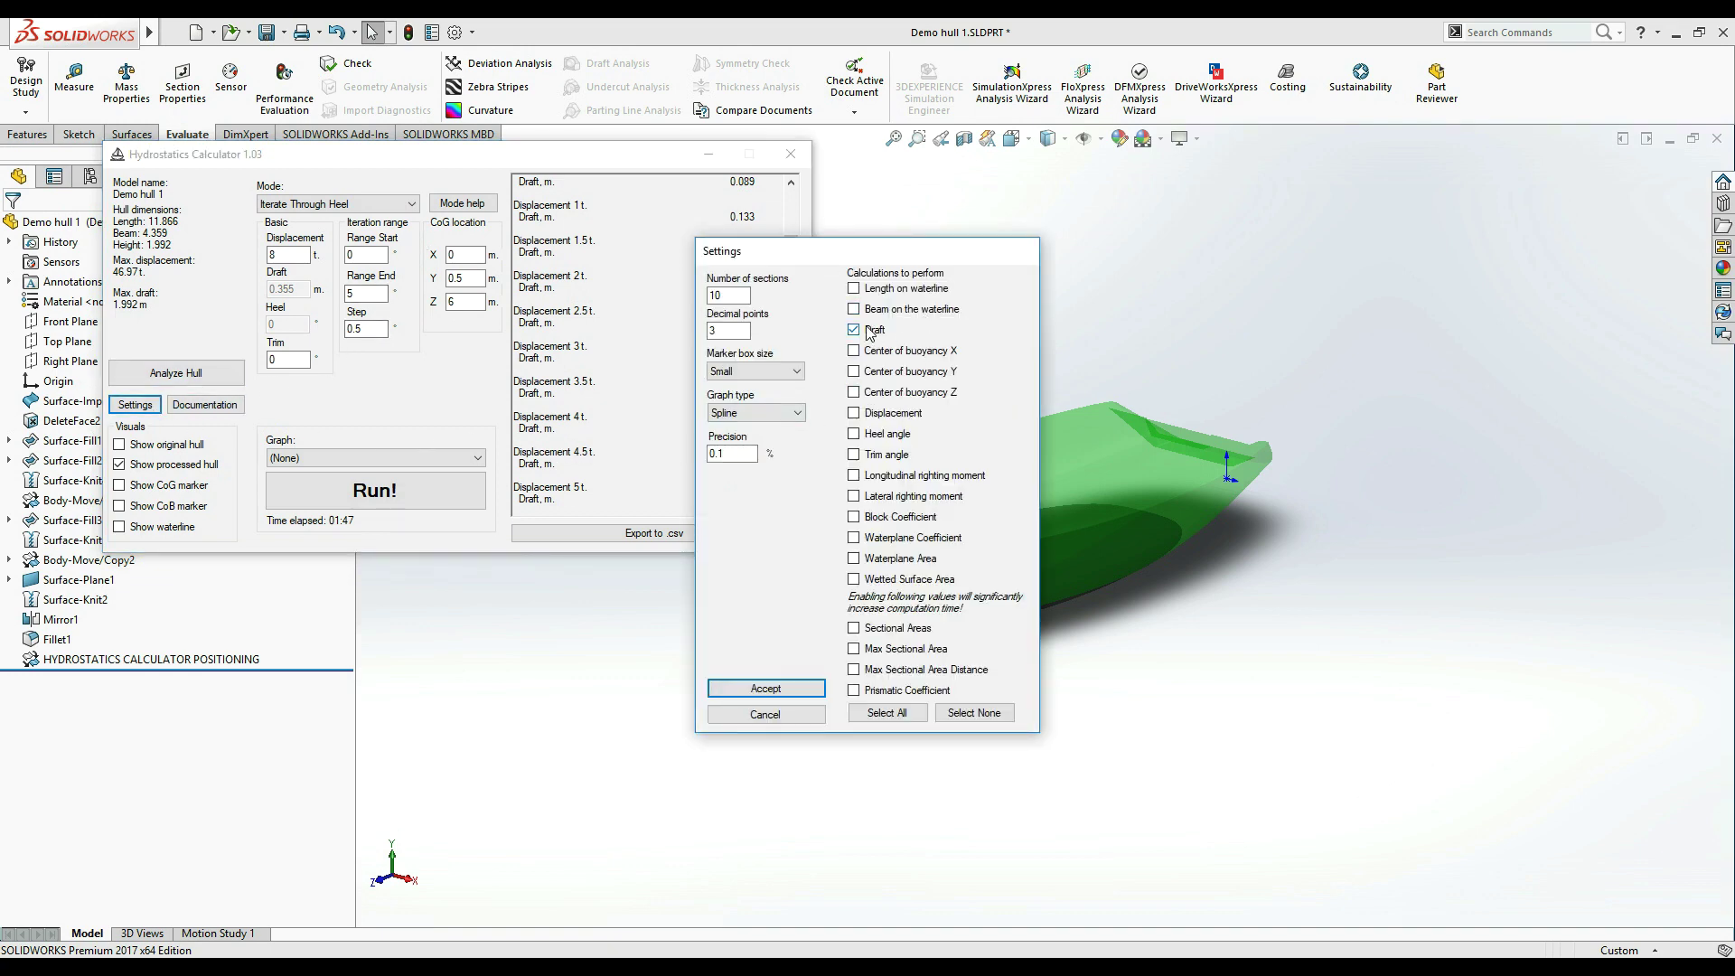
pyautogui.click(869, 333)
pyautogui.click(889, 499)
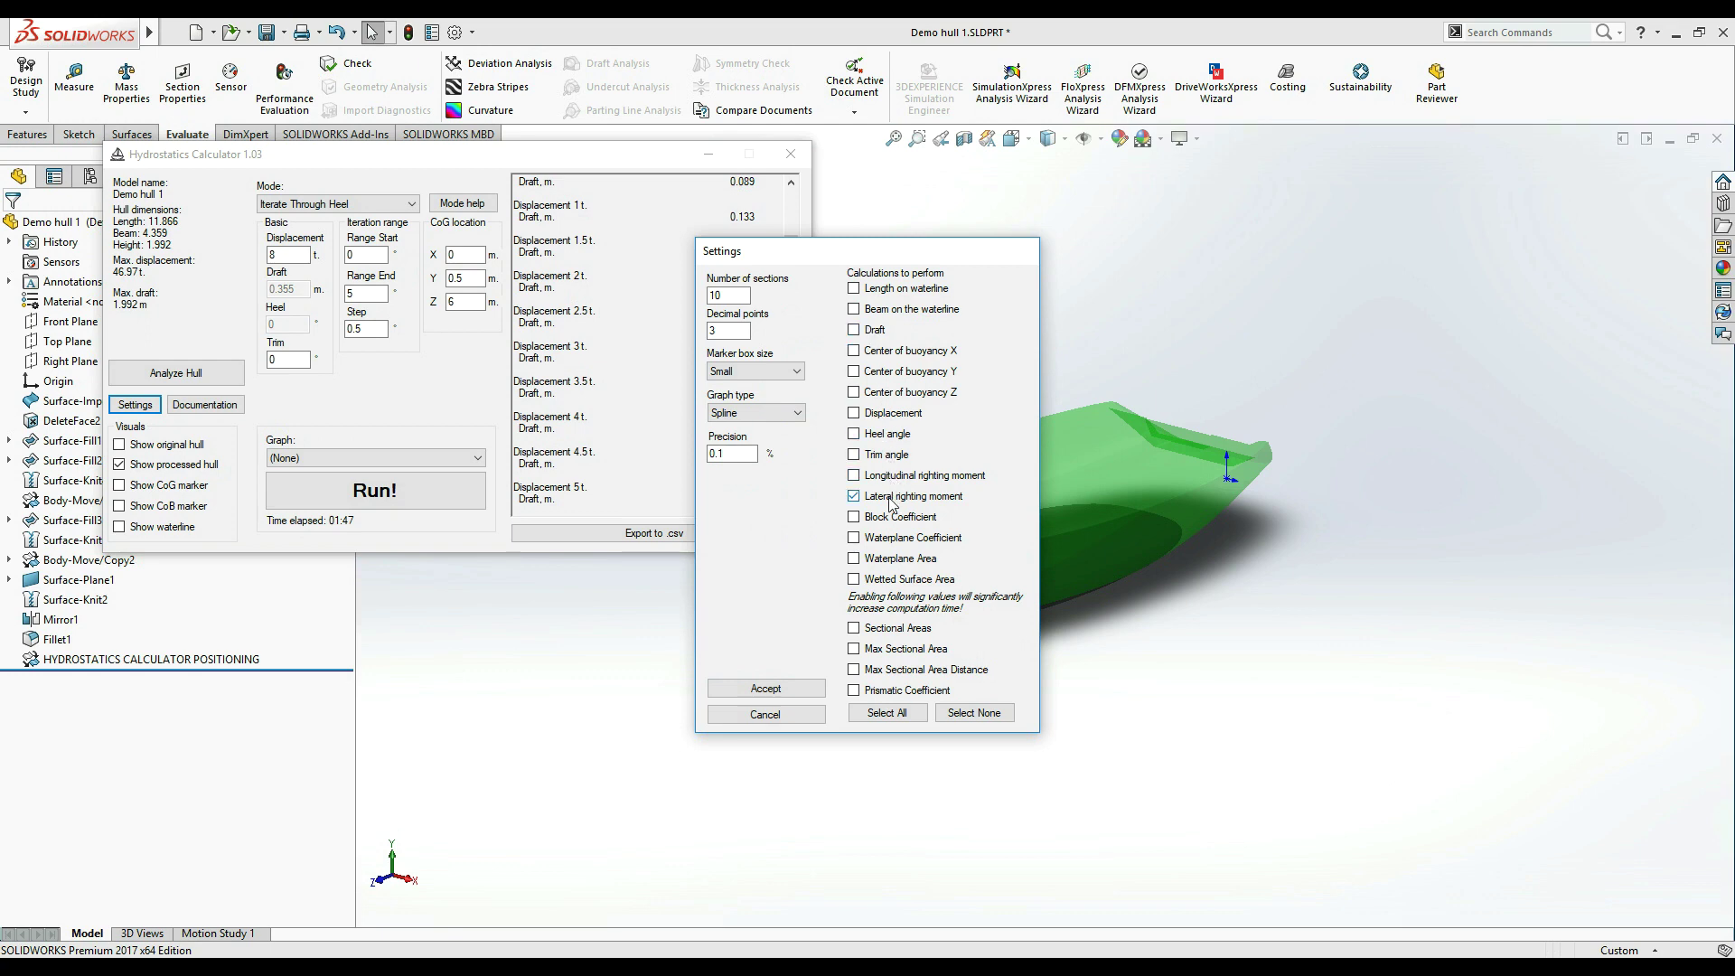
pyautogui.click(783, 688)
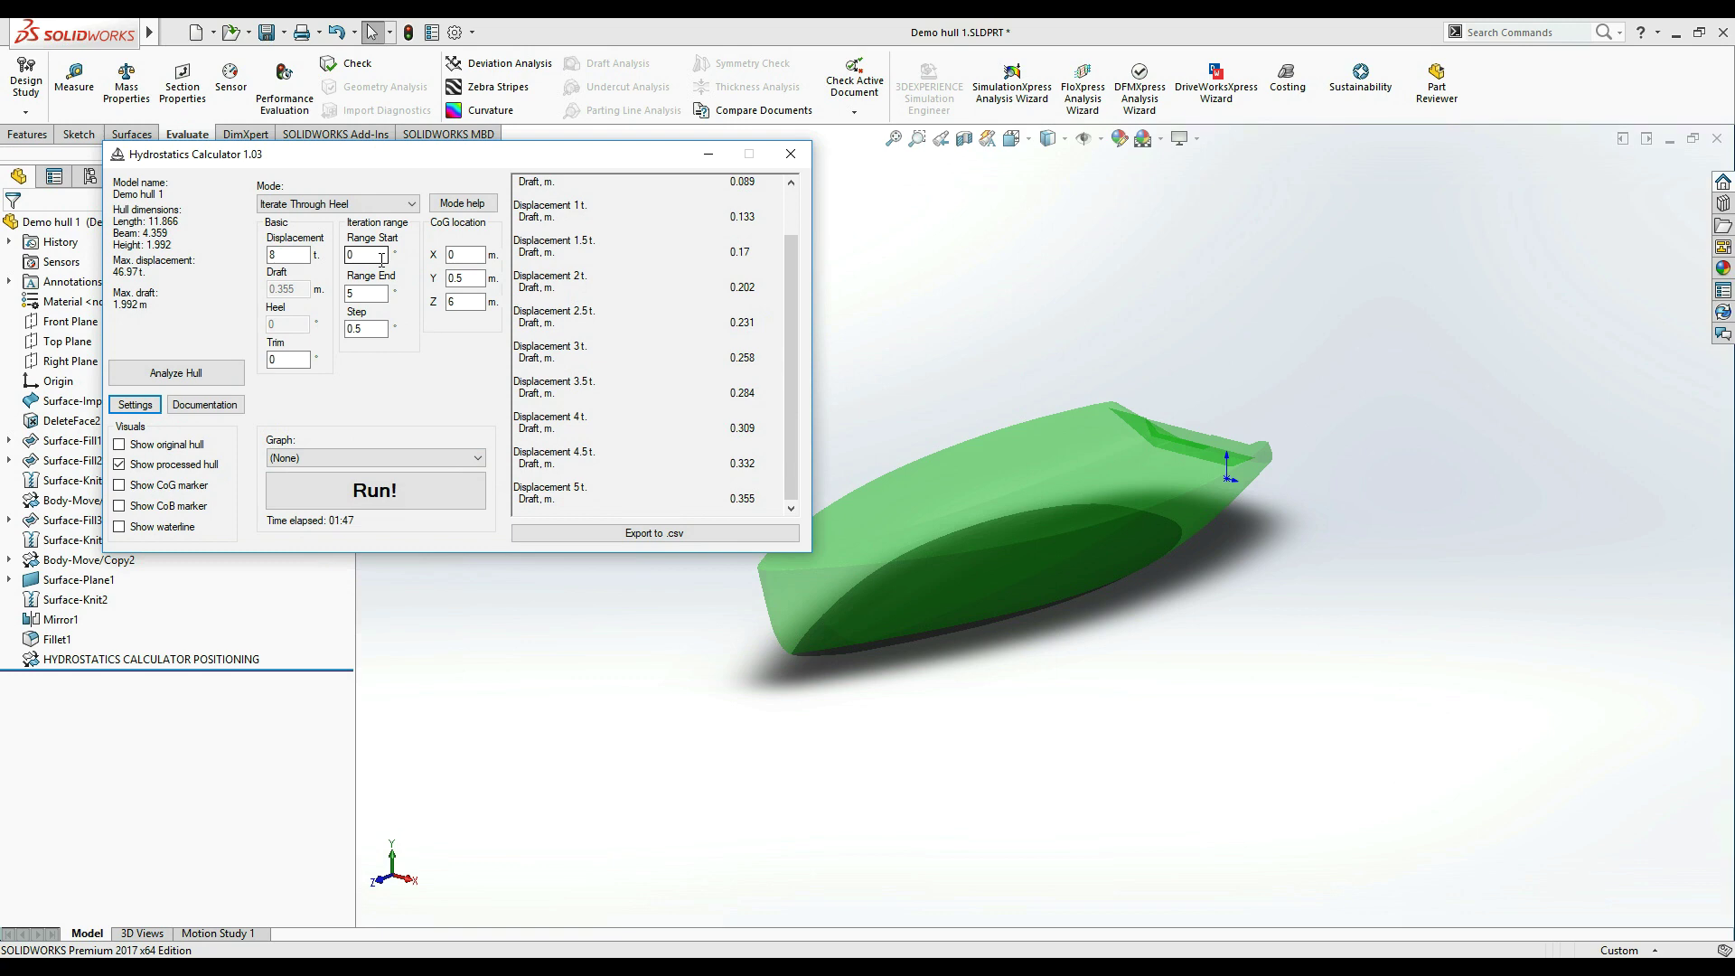
# Step: Set the heel range end to 180 and the step to 10
pyautogui.doubleClick(361, 294)
pyautogui.write('180')
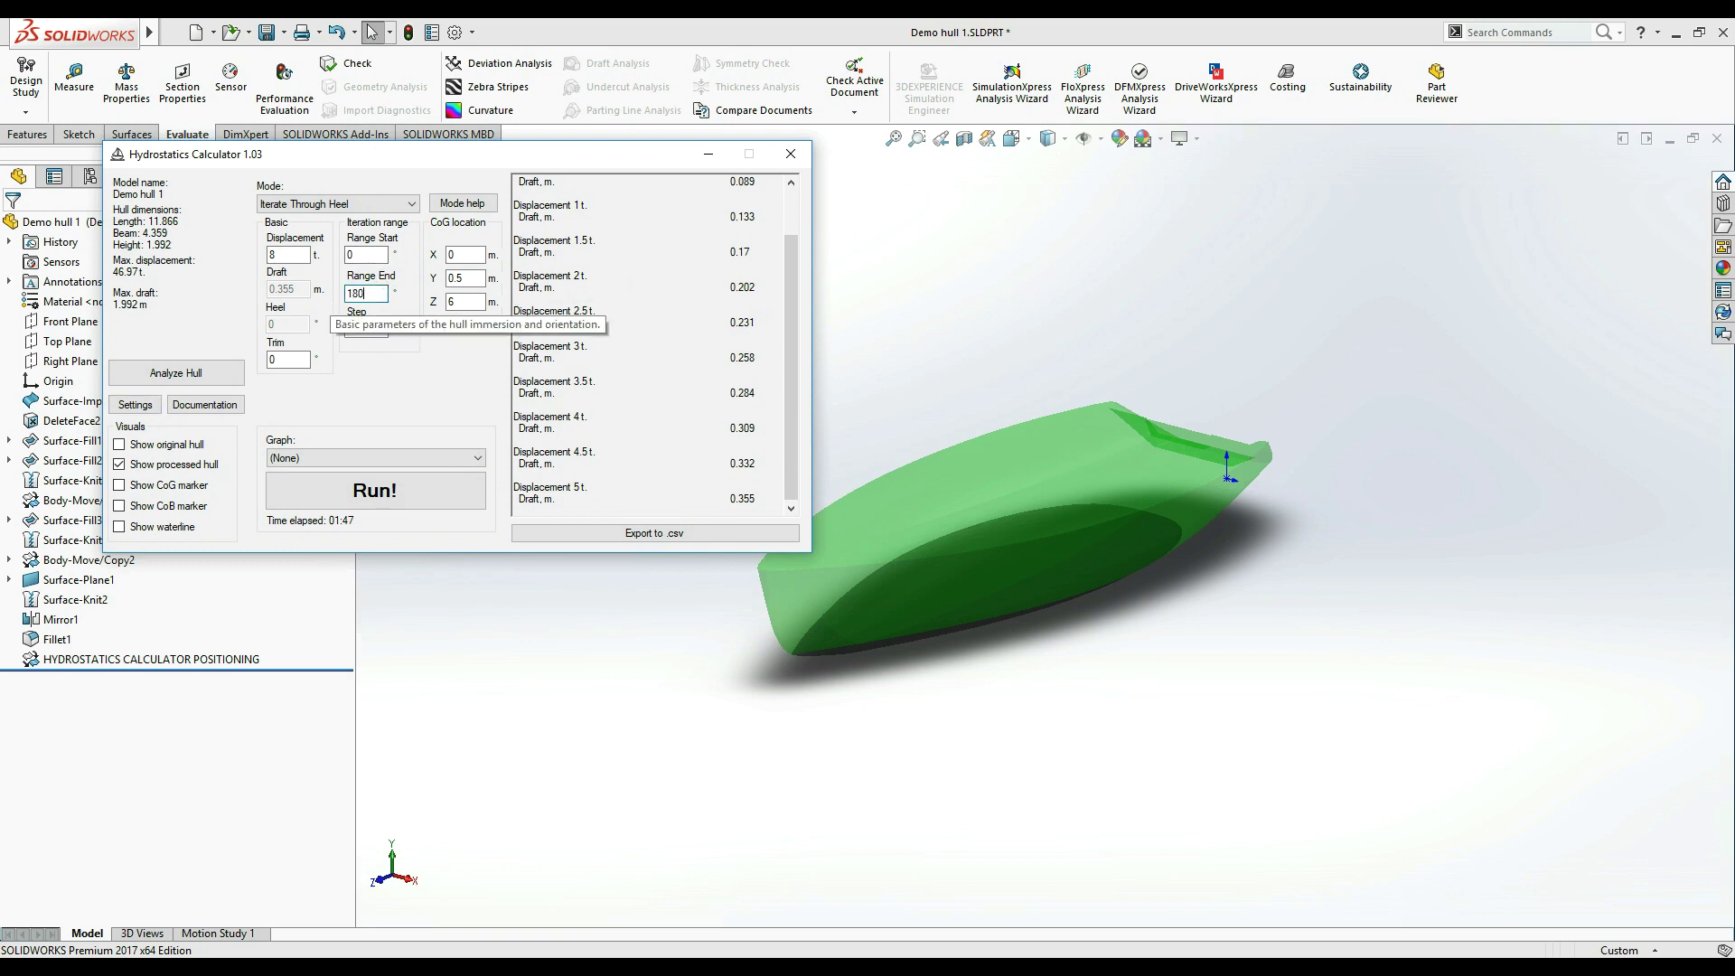
pyautogui.press('Tab')
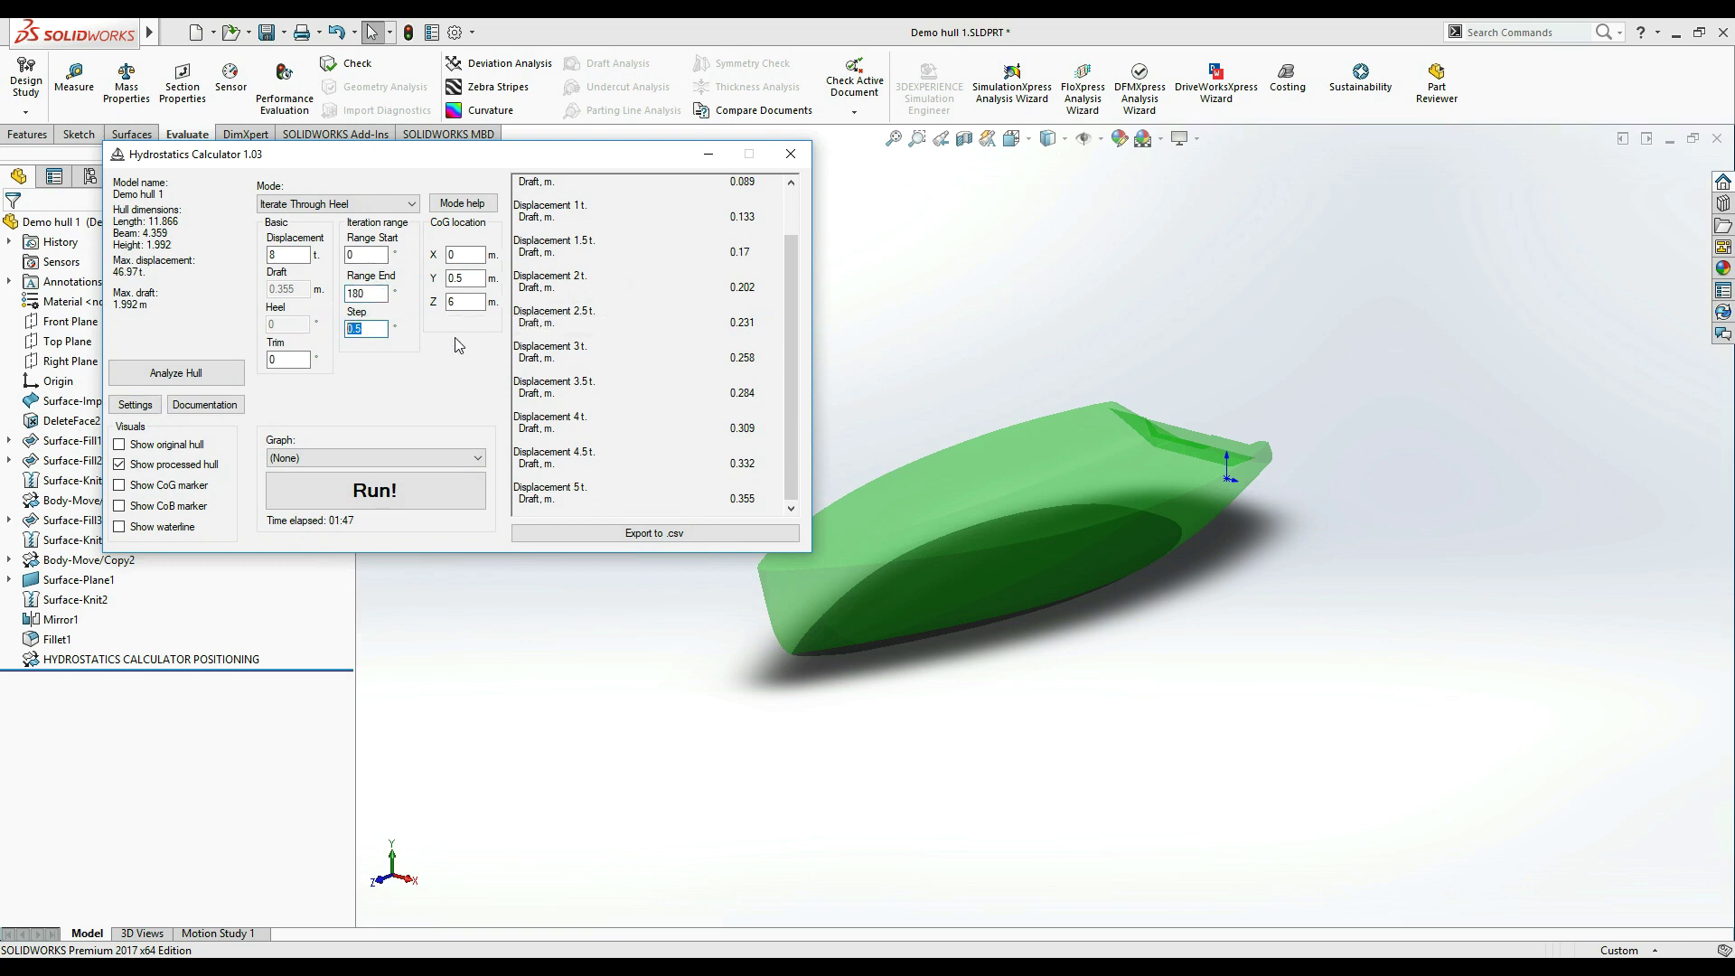
pyautogui.write('10')
# Step: Choose "Lateral righting moment, Nm." as the graph and run the heel iteration
pyautogui.click(426, 453)
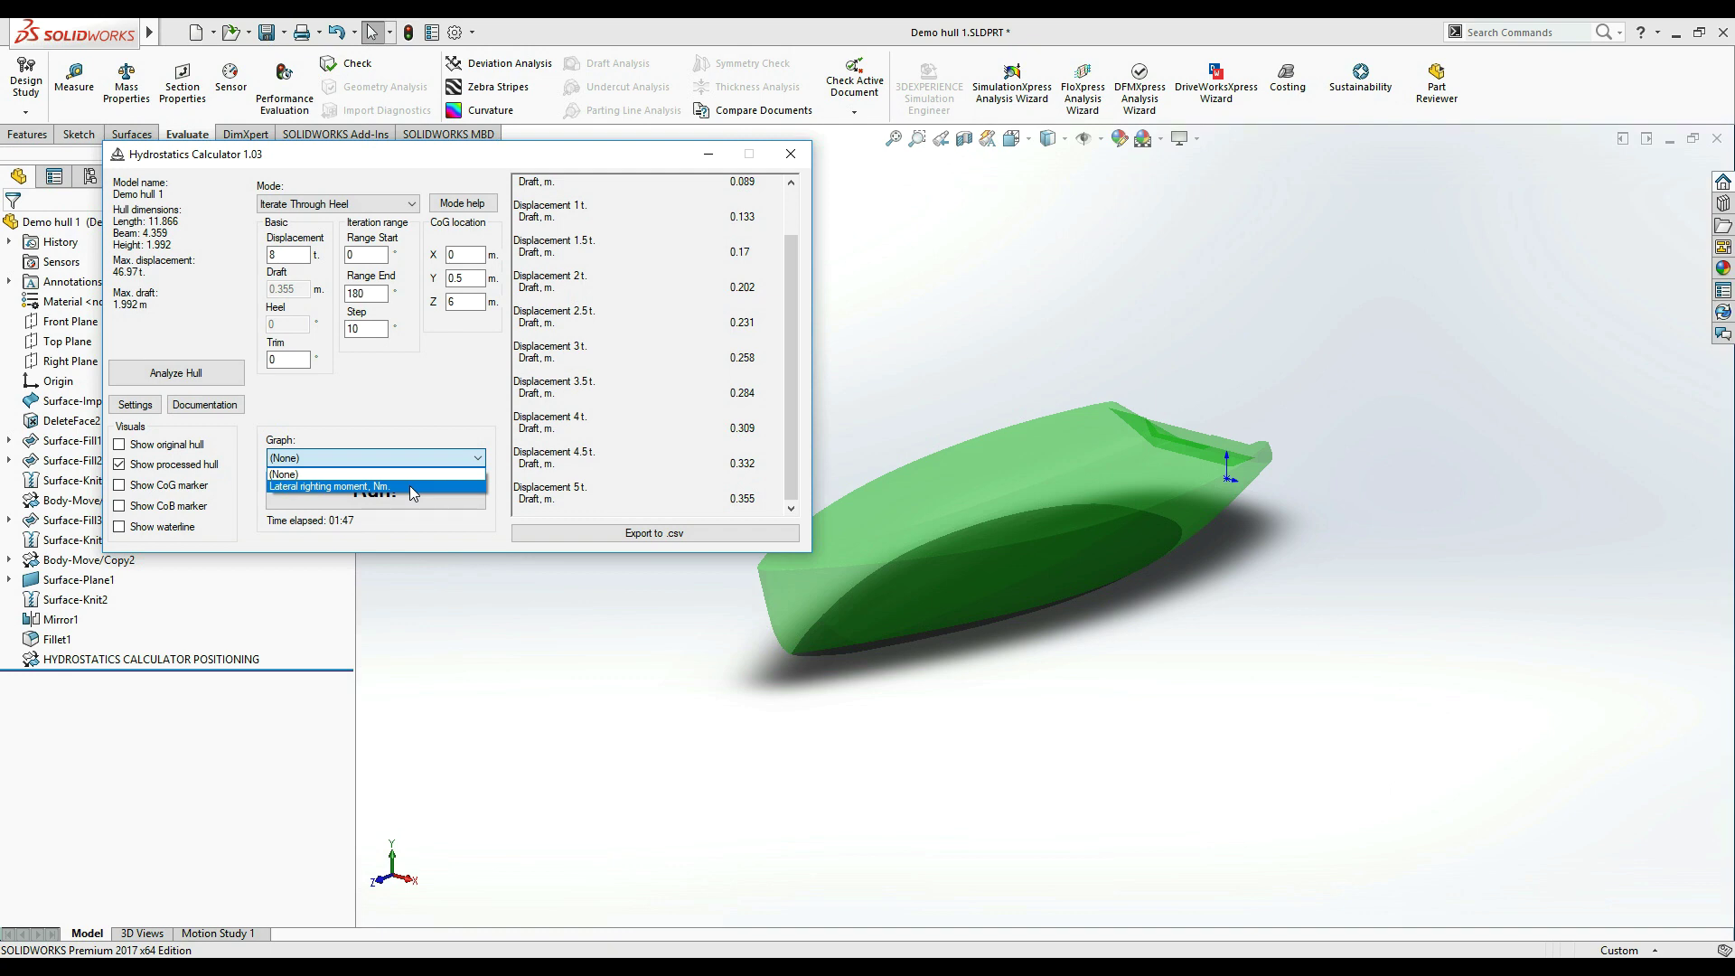
pyautogui.click(409, 485)
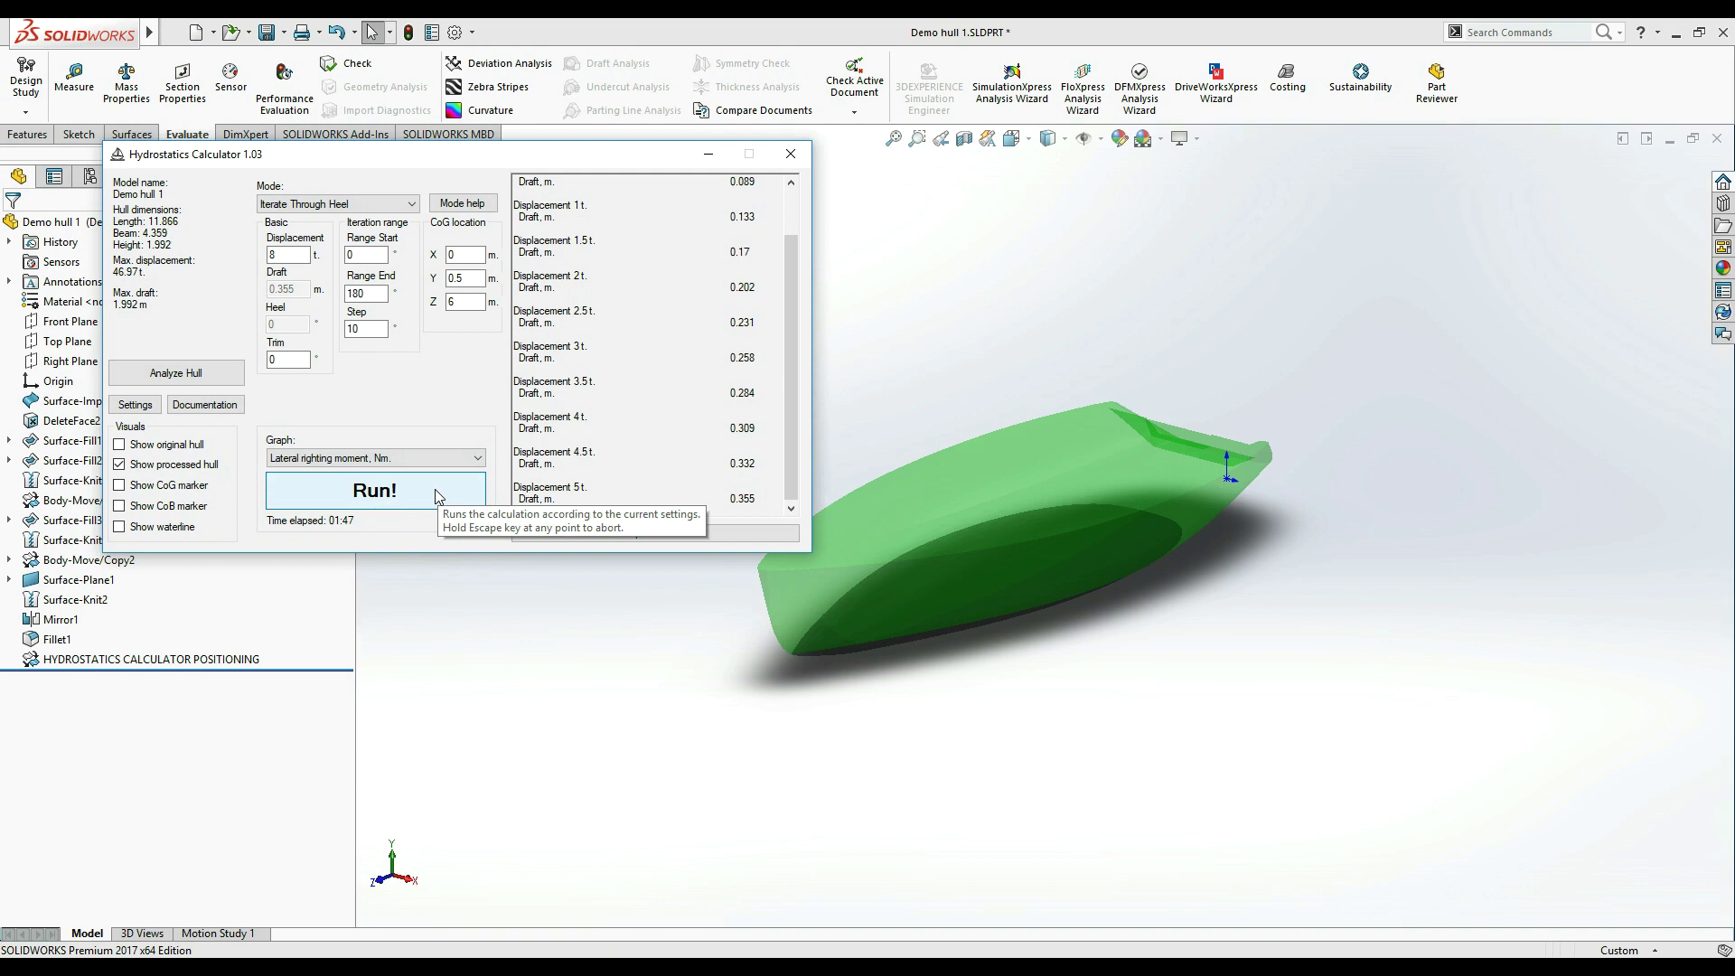
pyautogui.click(431, 491)
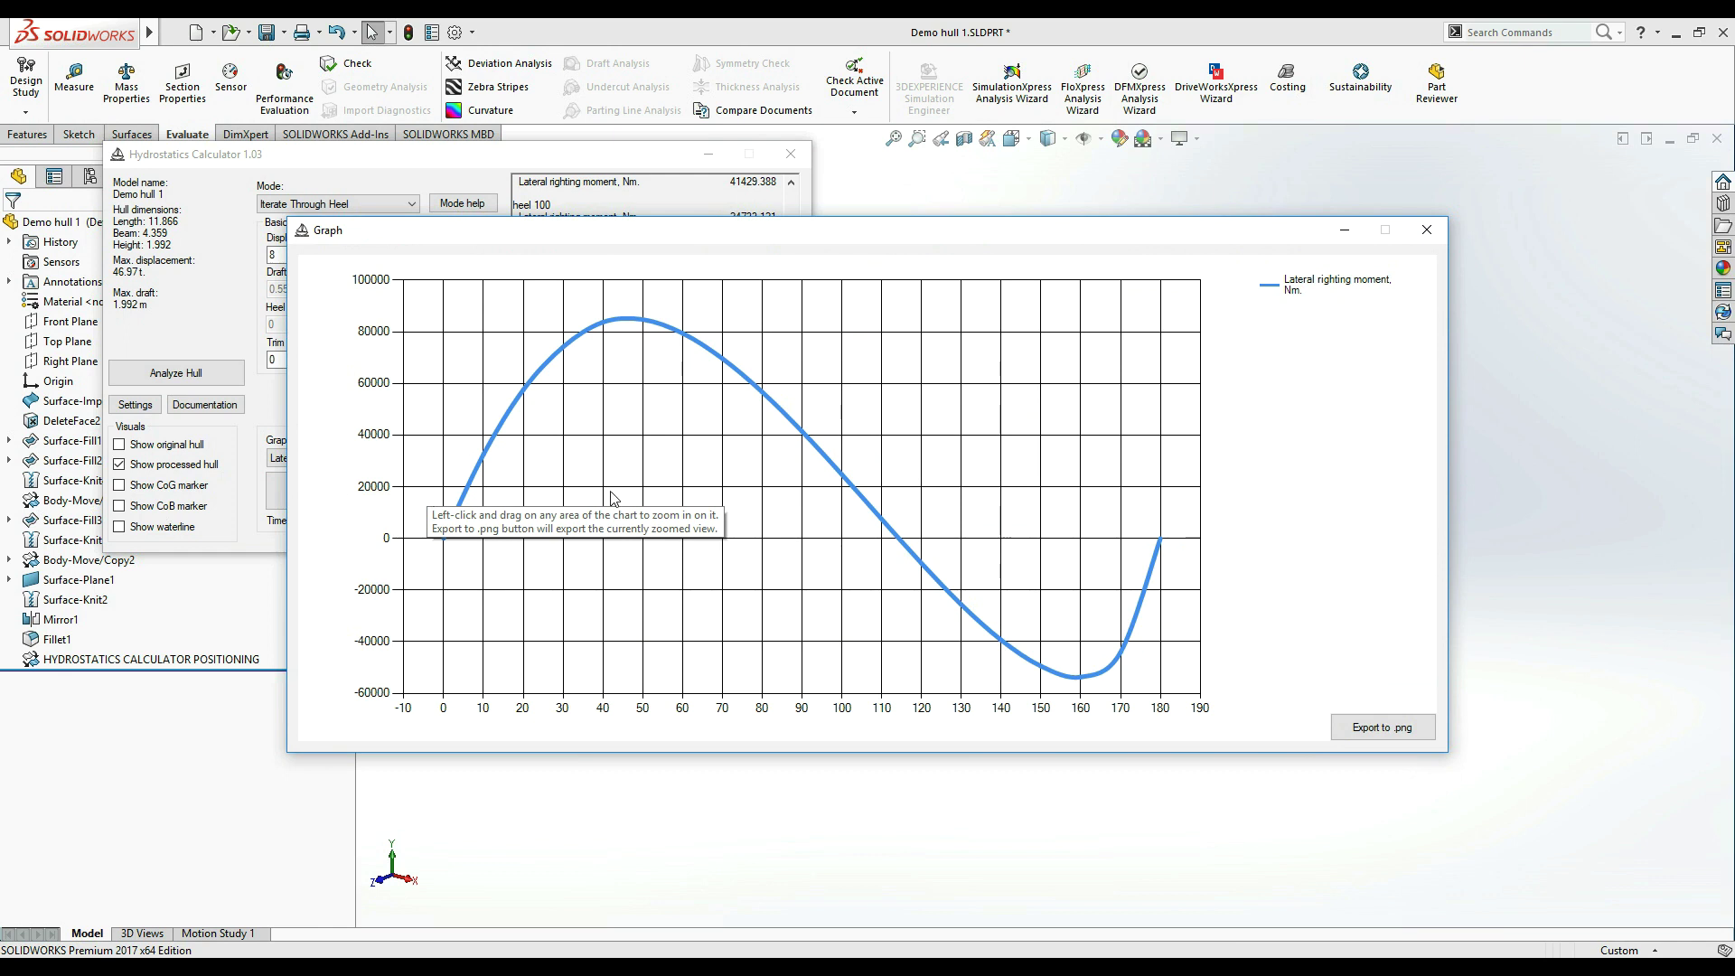
# Step: Zoom into the curve's peak, then restore the full moment and heel axis ranges
pyautogui.moveTo(1168, 233); pyautogui.dragTo(1198, 196)
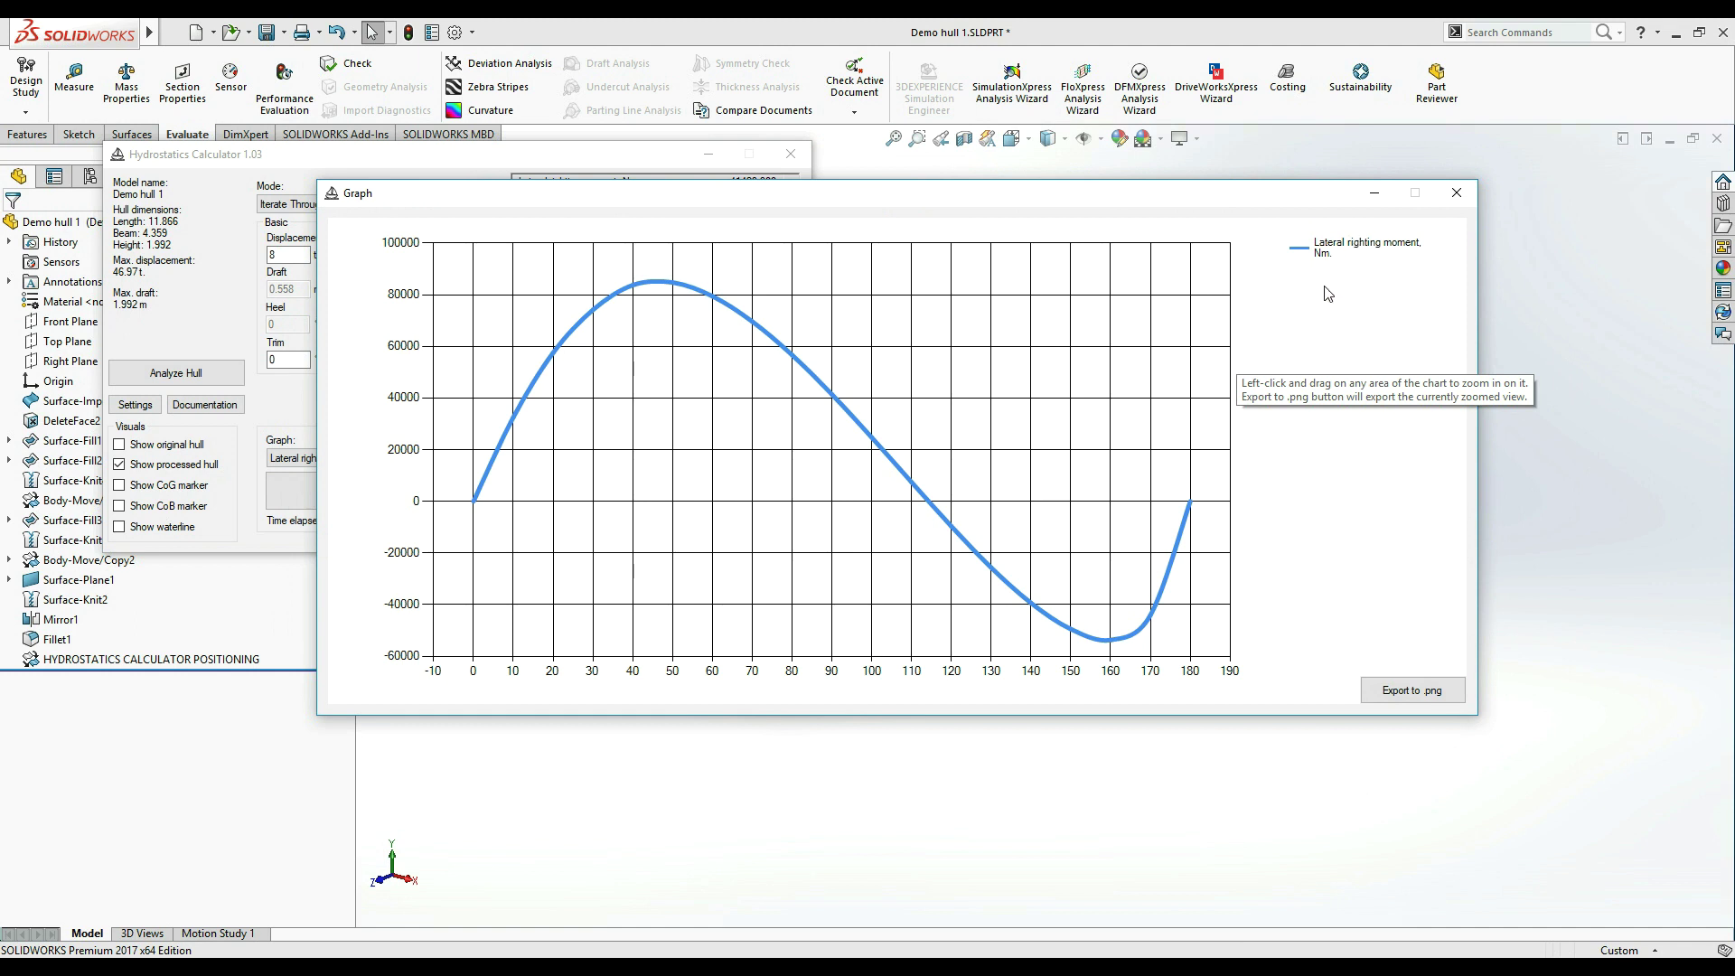
pyautogui.moveTo(818, 398); pyautogui.dragTo(561, 248)
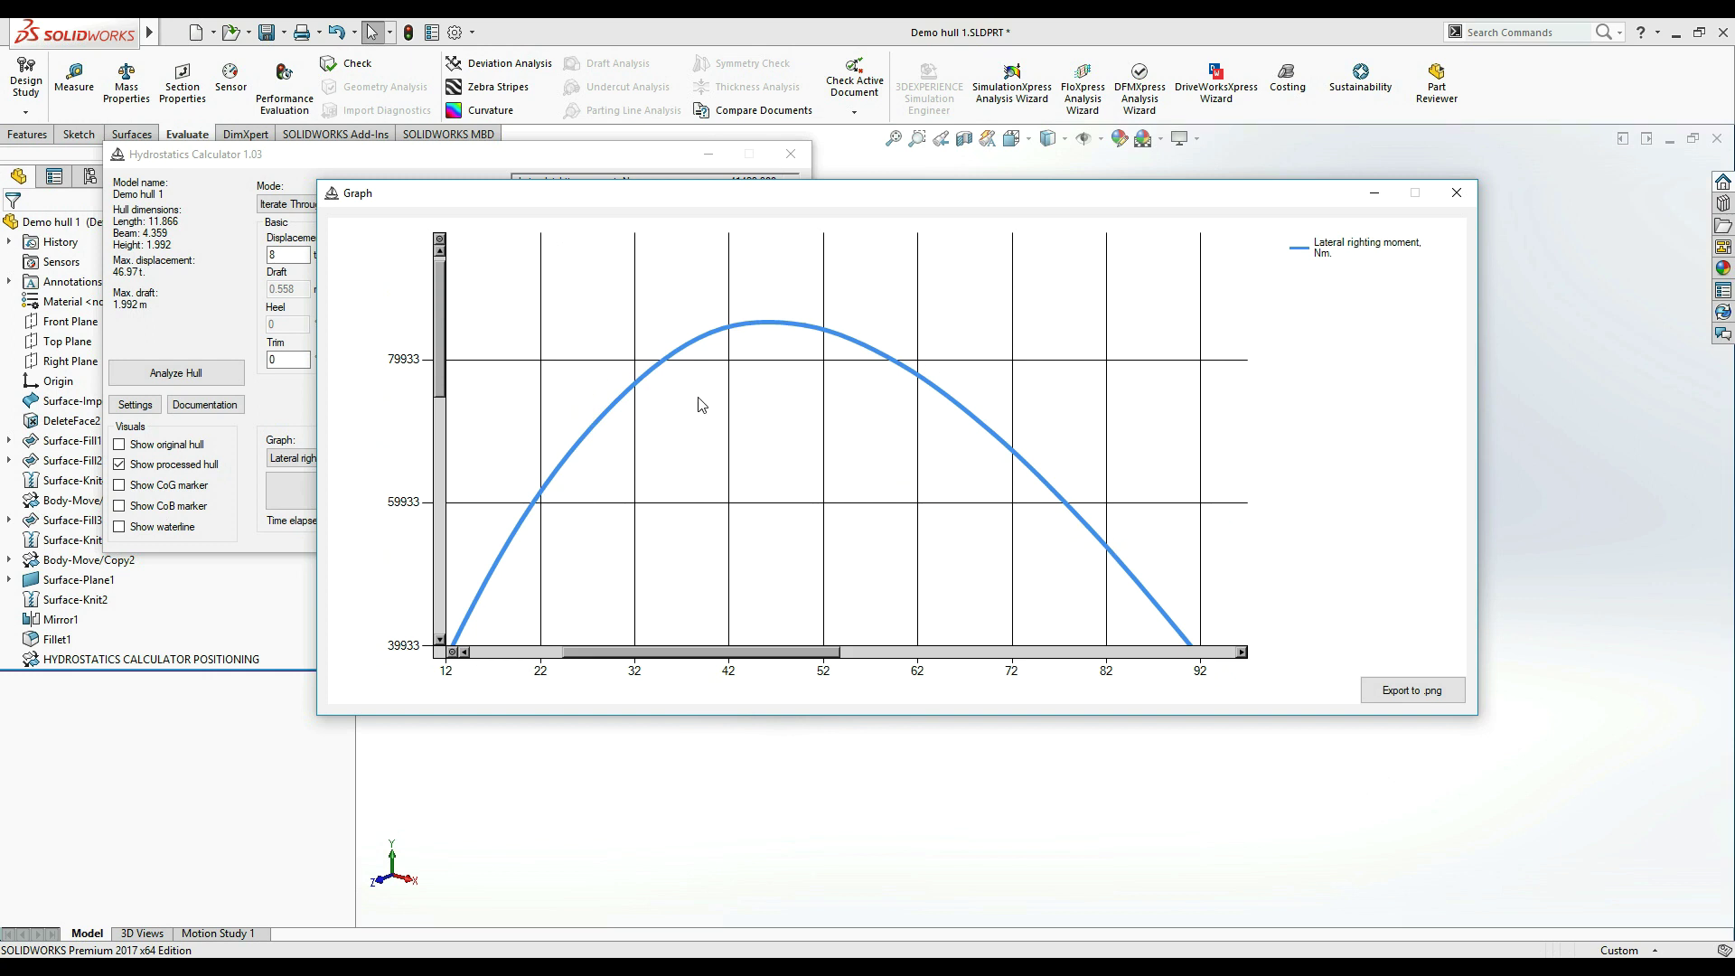
pyautogui.click(439, 239)
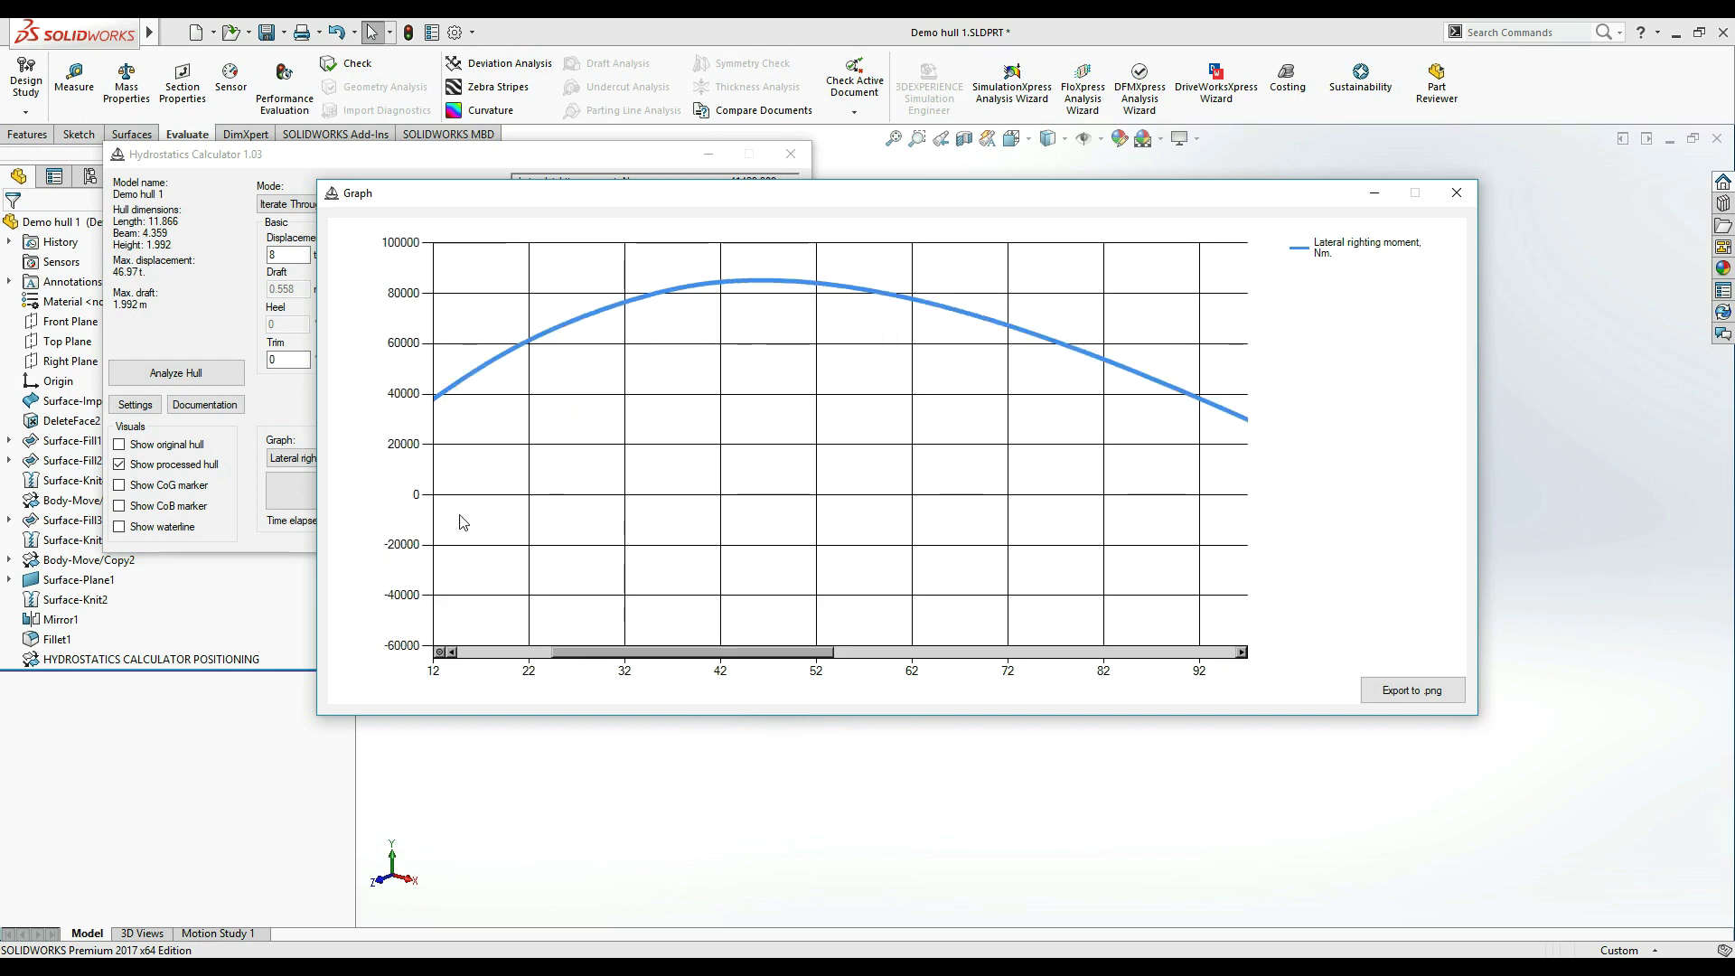
pyautogui.click(440, 651)
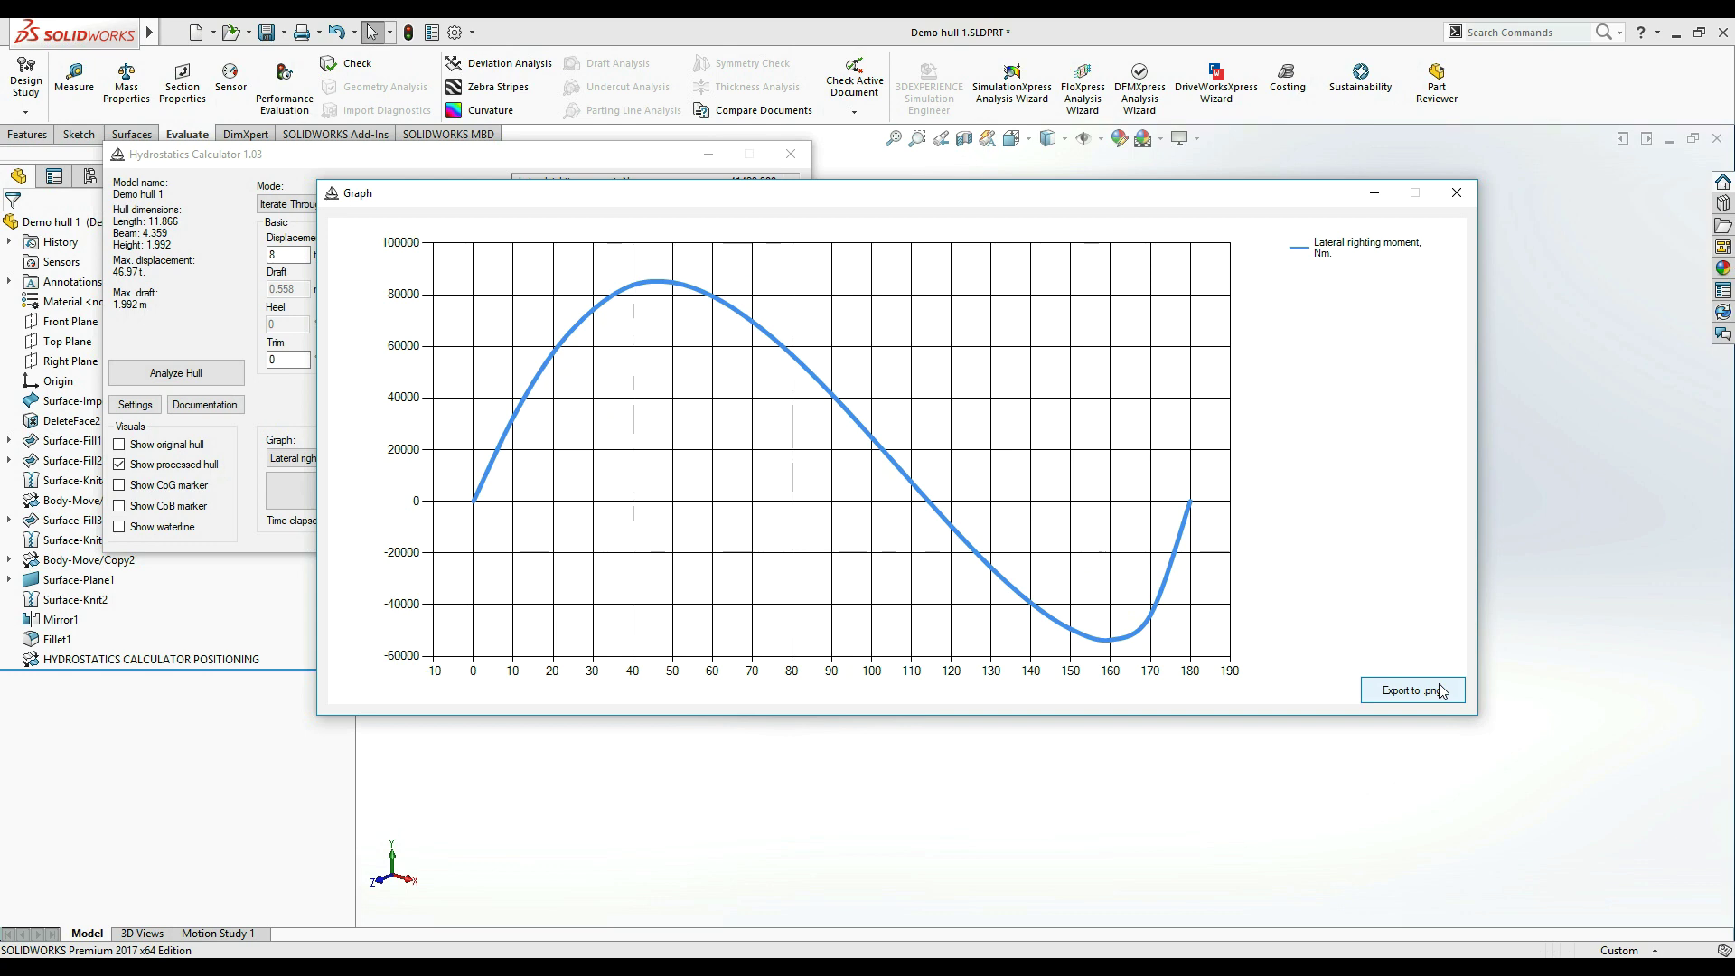
# Step: Export the graph as a PNG under the default name and close the graph window
pyautogui.click(1412, 690)
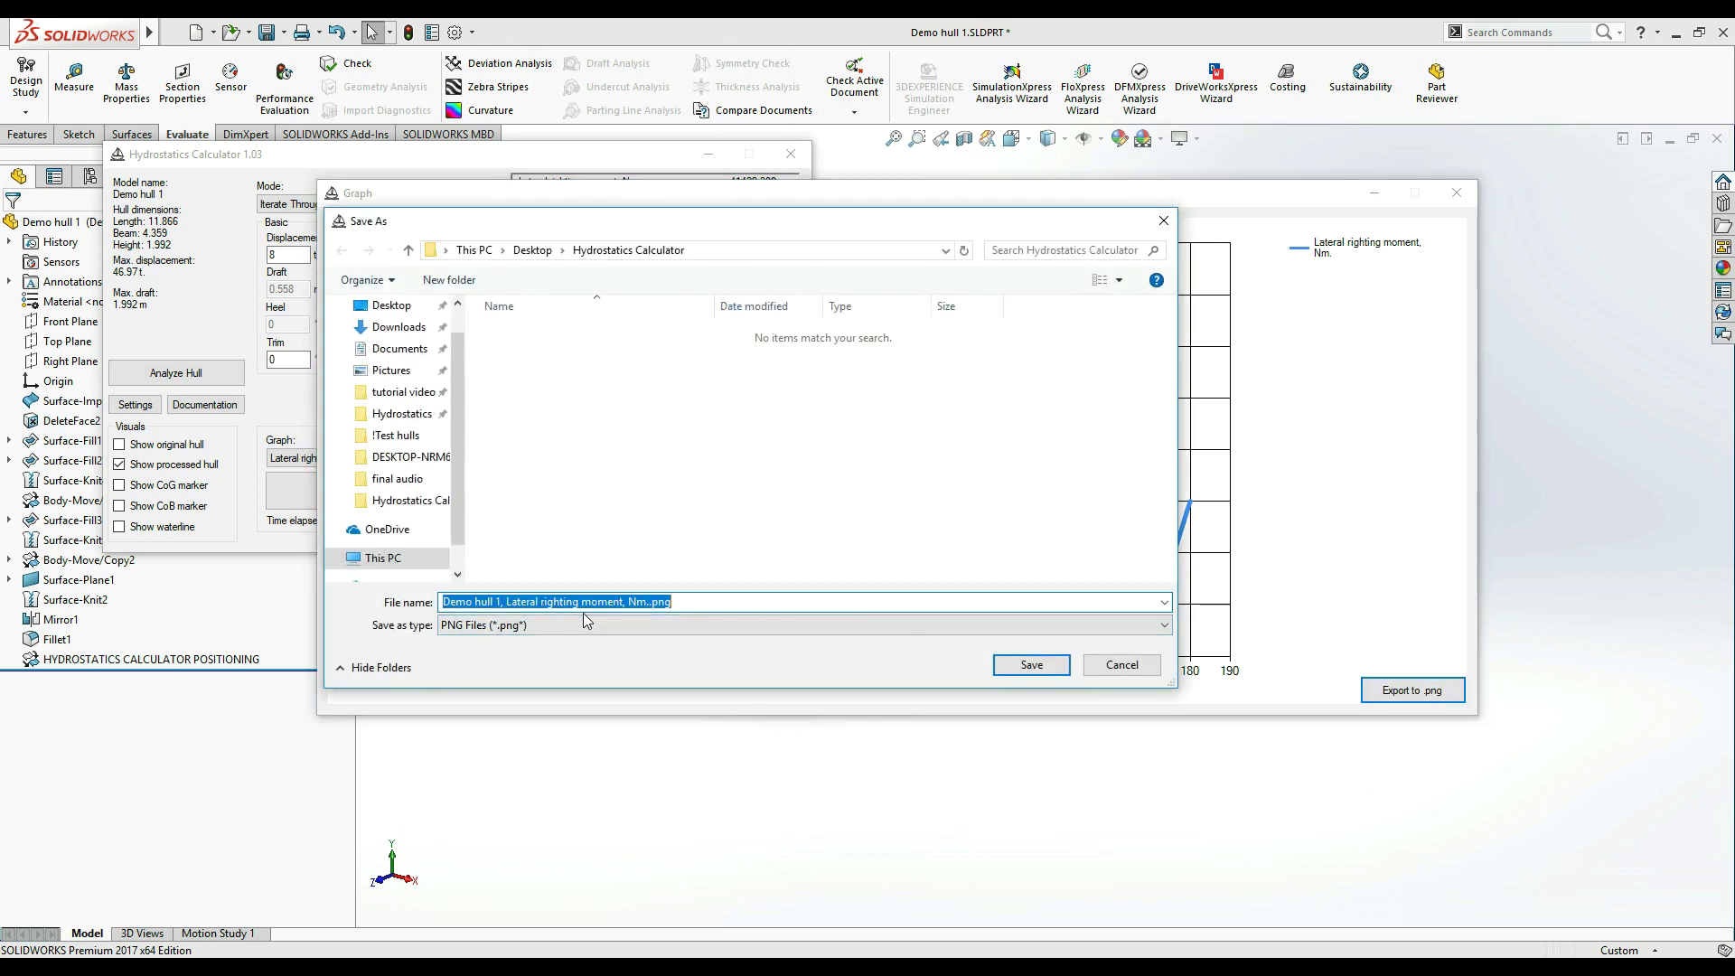
pyautogui.click(1030, 665)
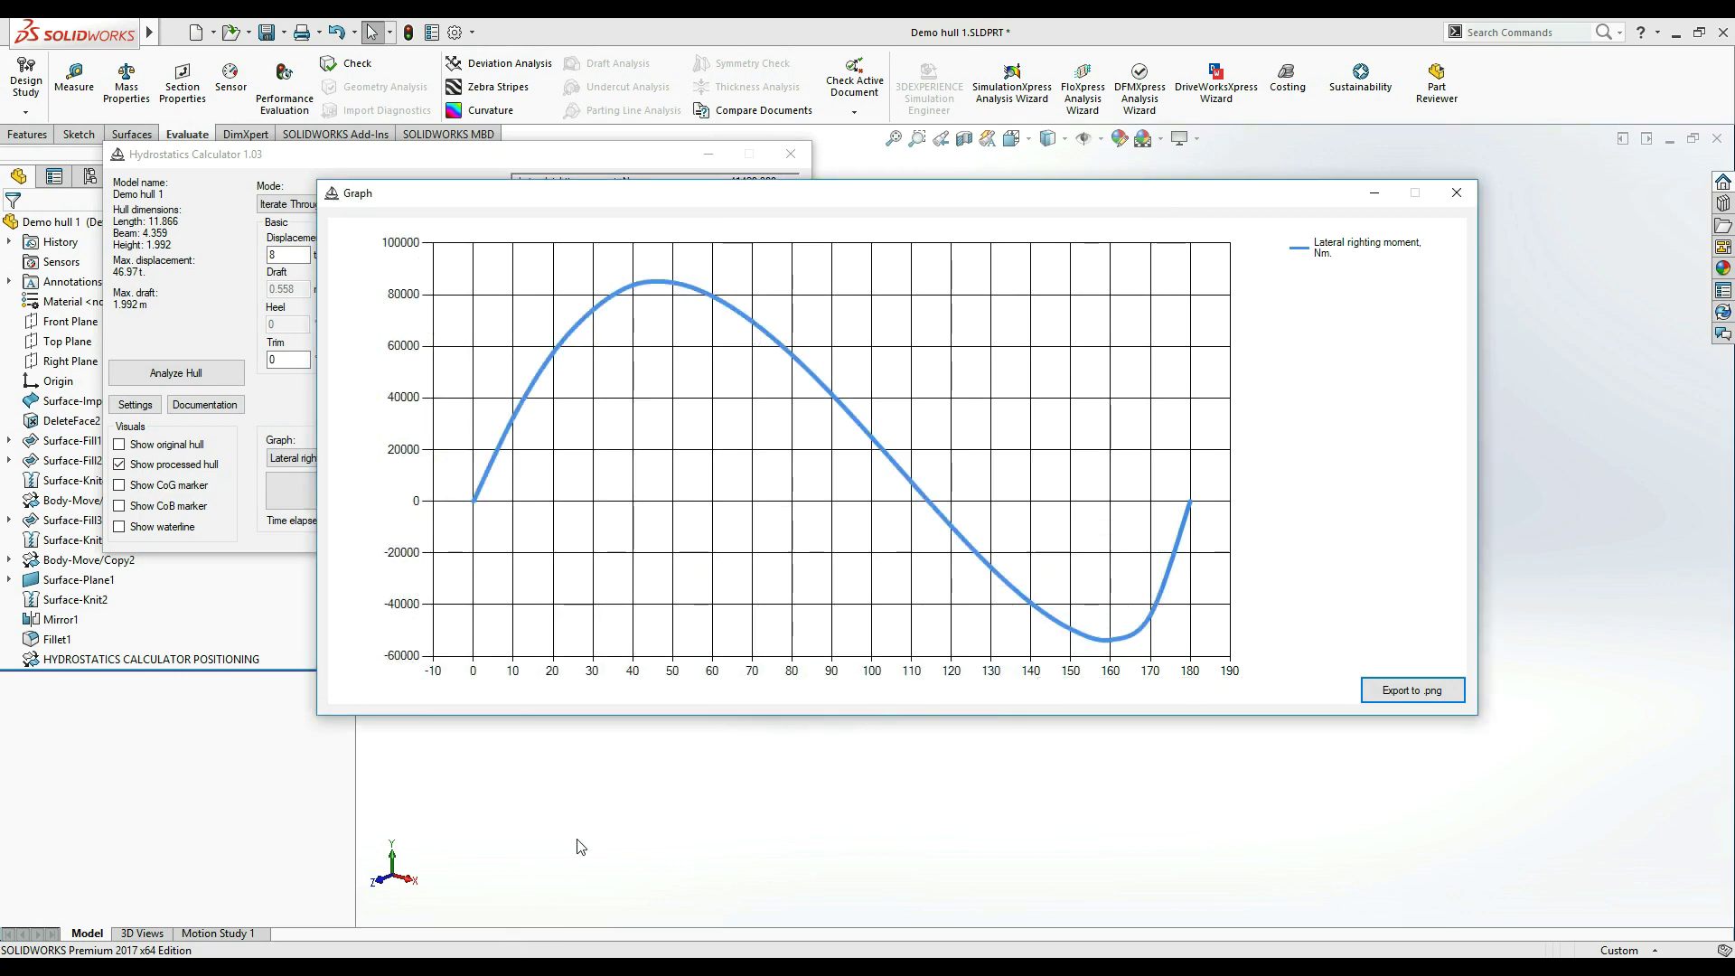
pyautogui.click(1444, 198)
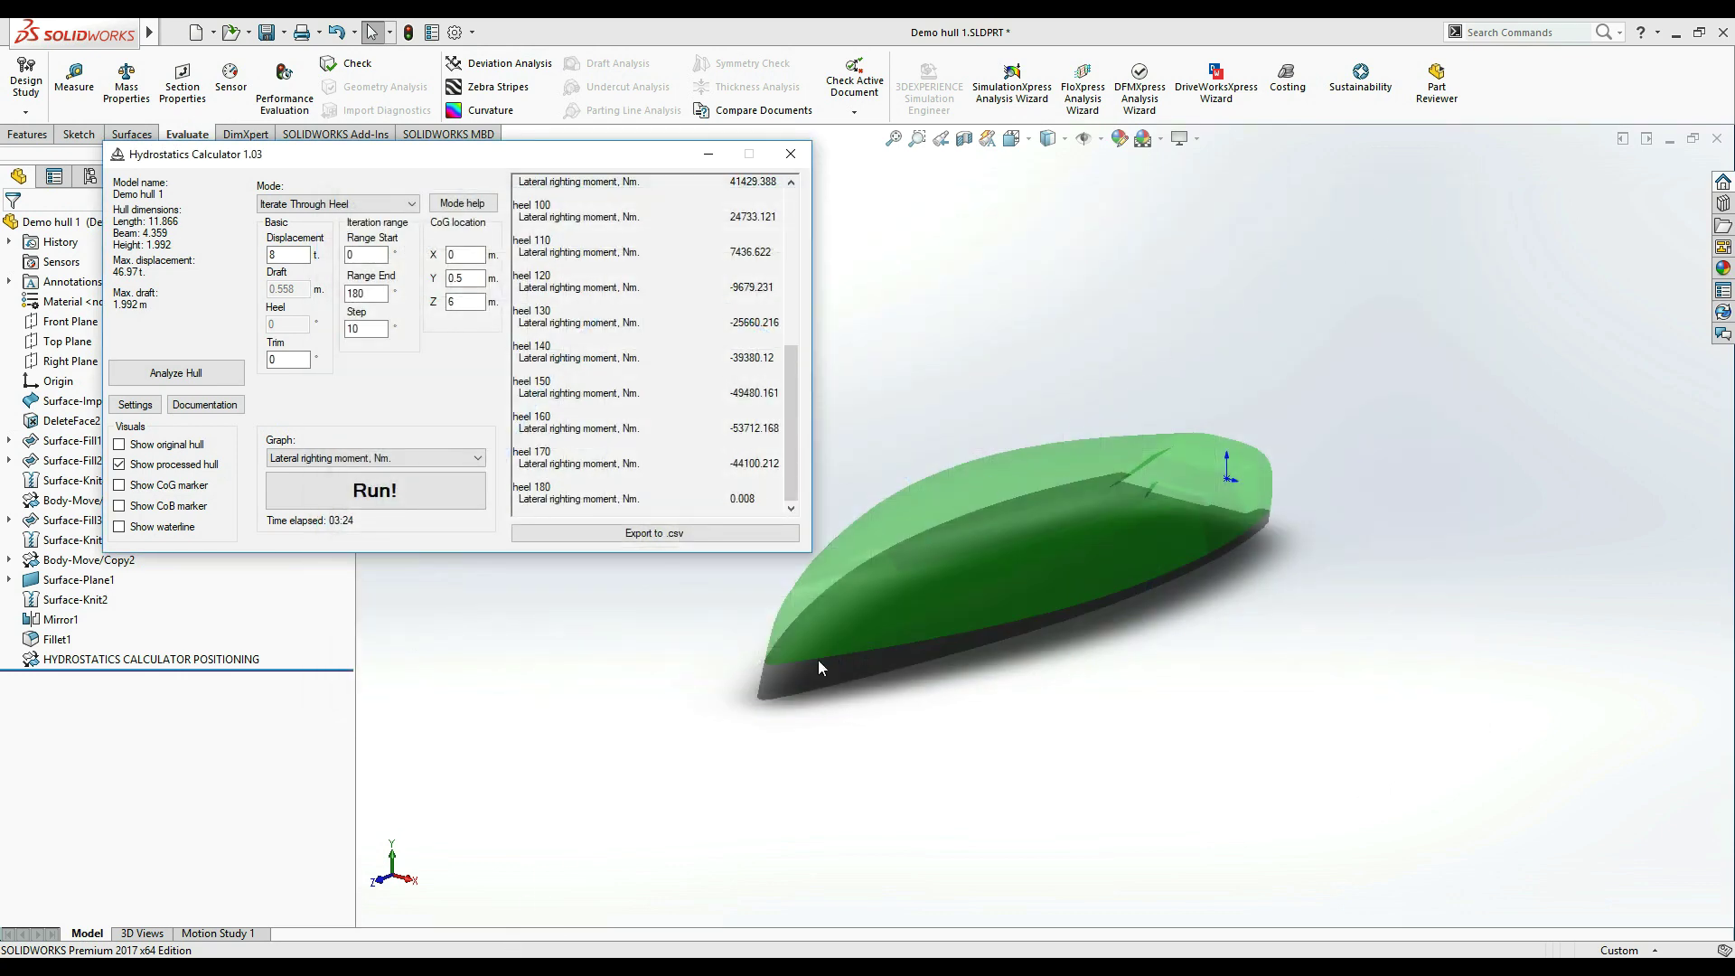
# Step: Open the exported PNG from the Hydrostatics Calculator folder to check it, then close it
pyautogui.hotkey('alt', 'Tab')
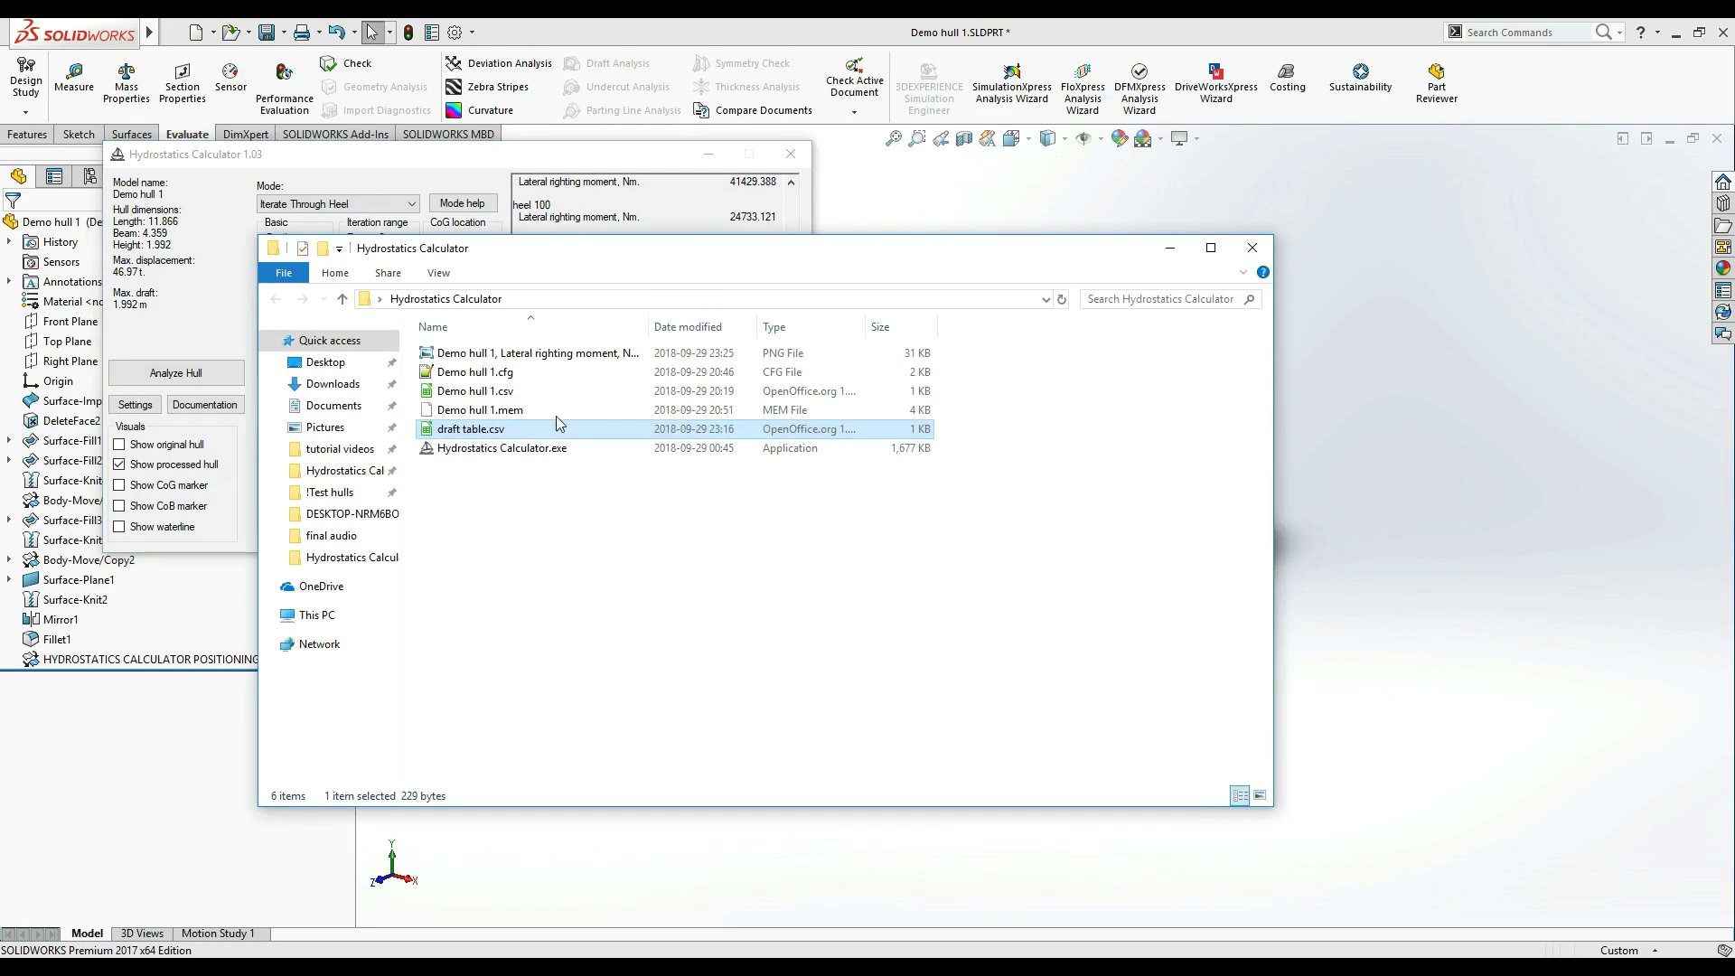
pyautogui.click(586, 353)
pyautogui.doubleClick(586, 353)
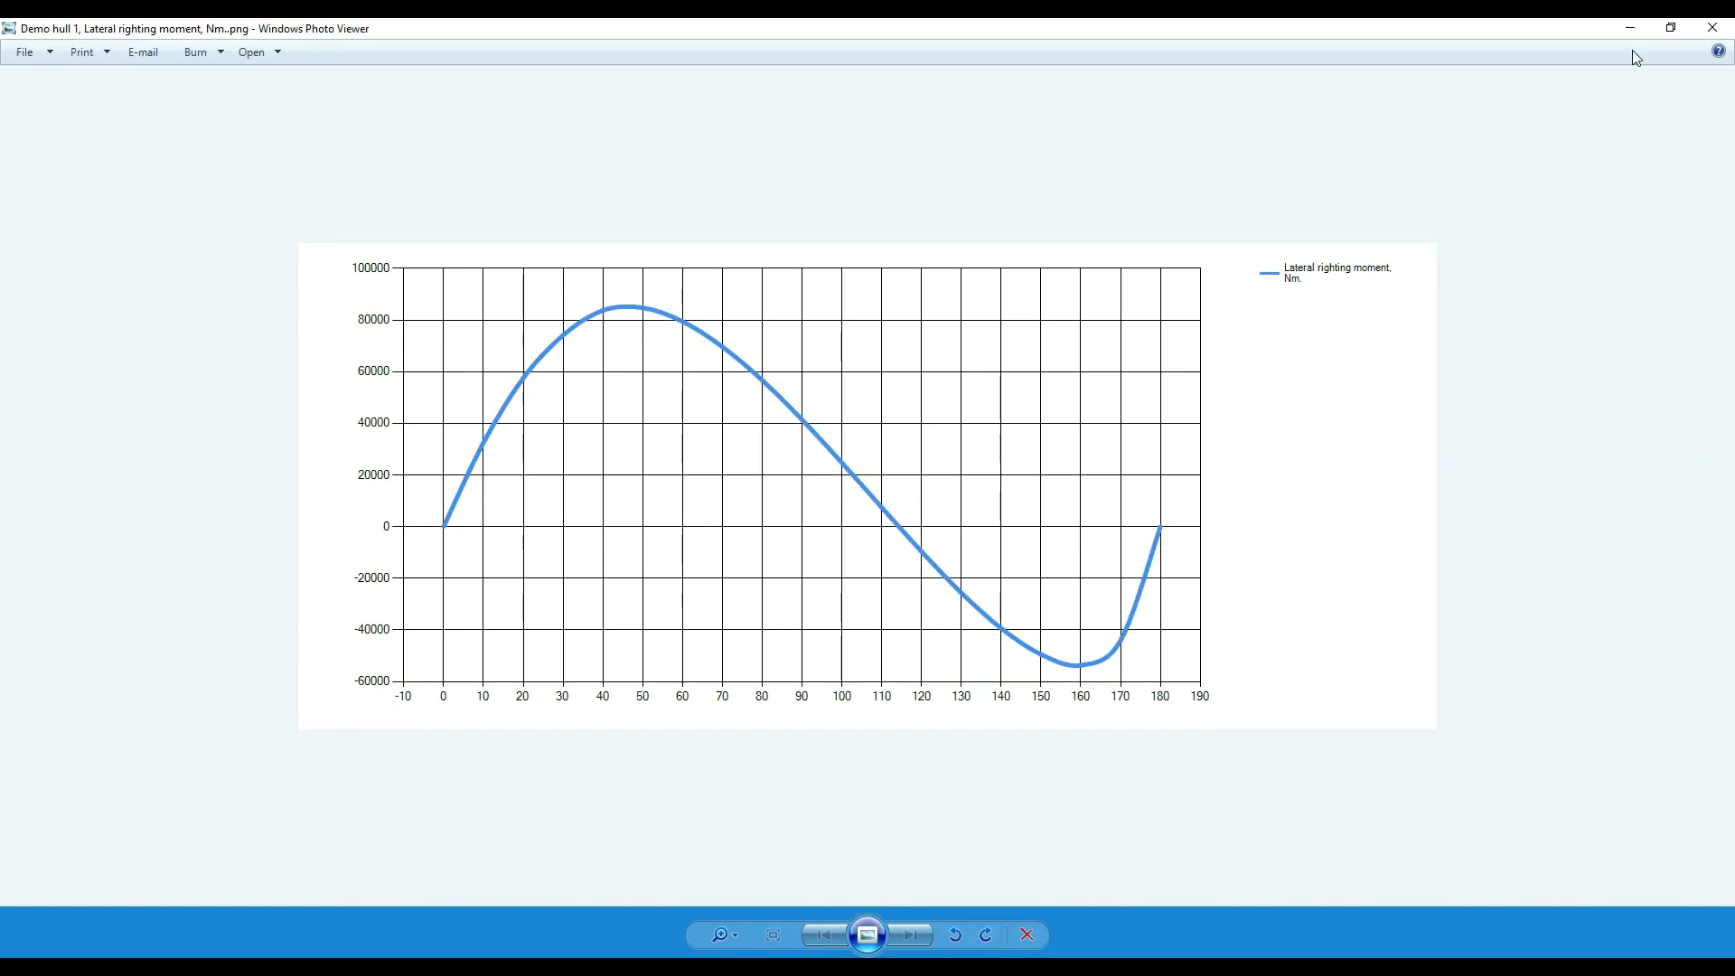
pyautogui.click(1715, 26)
# Step: Minimise the Explorer window and set the calculator's Mode to Iterate Through Trim
pyautogui.click(1169, 248)
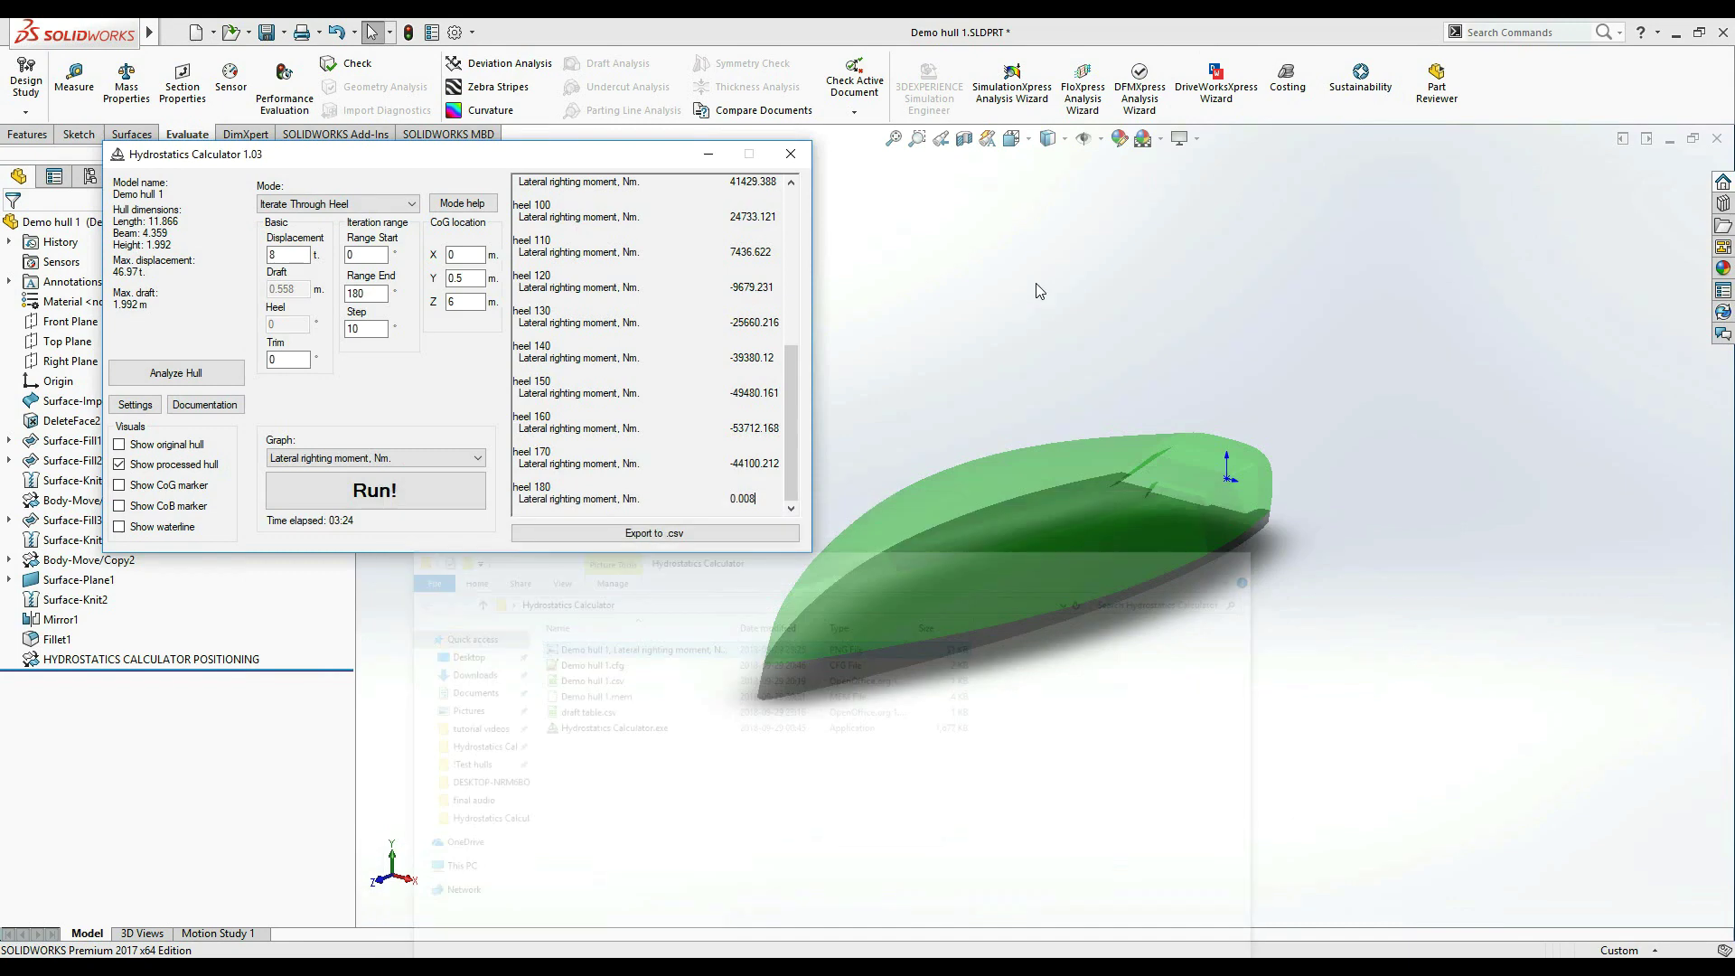
pyautogui.click(409, 204)
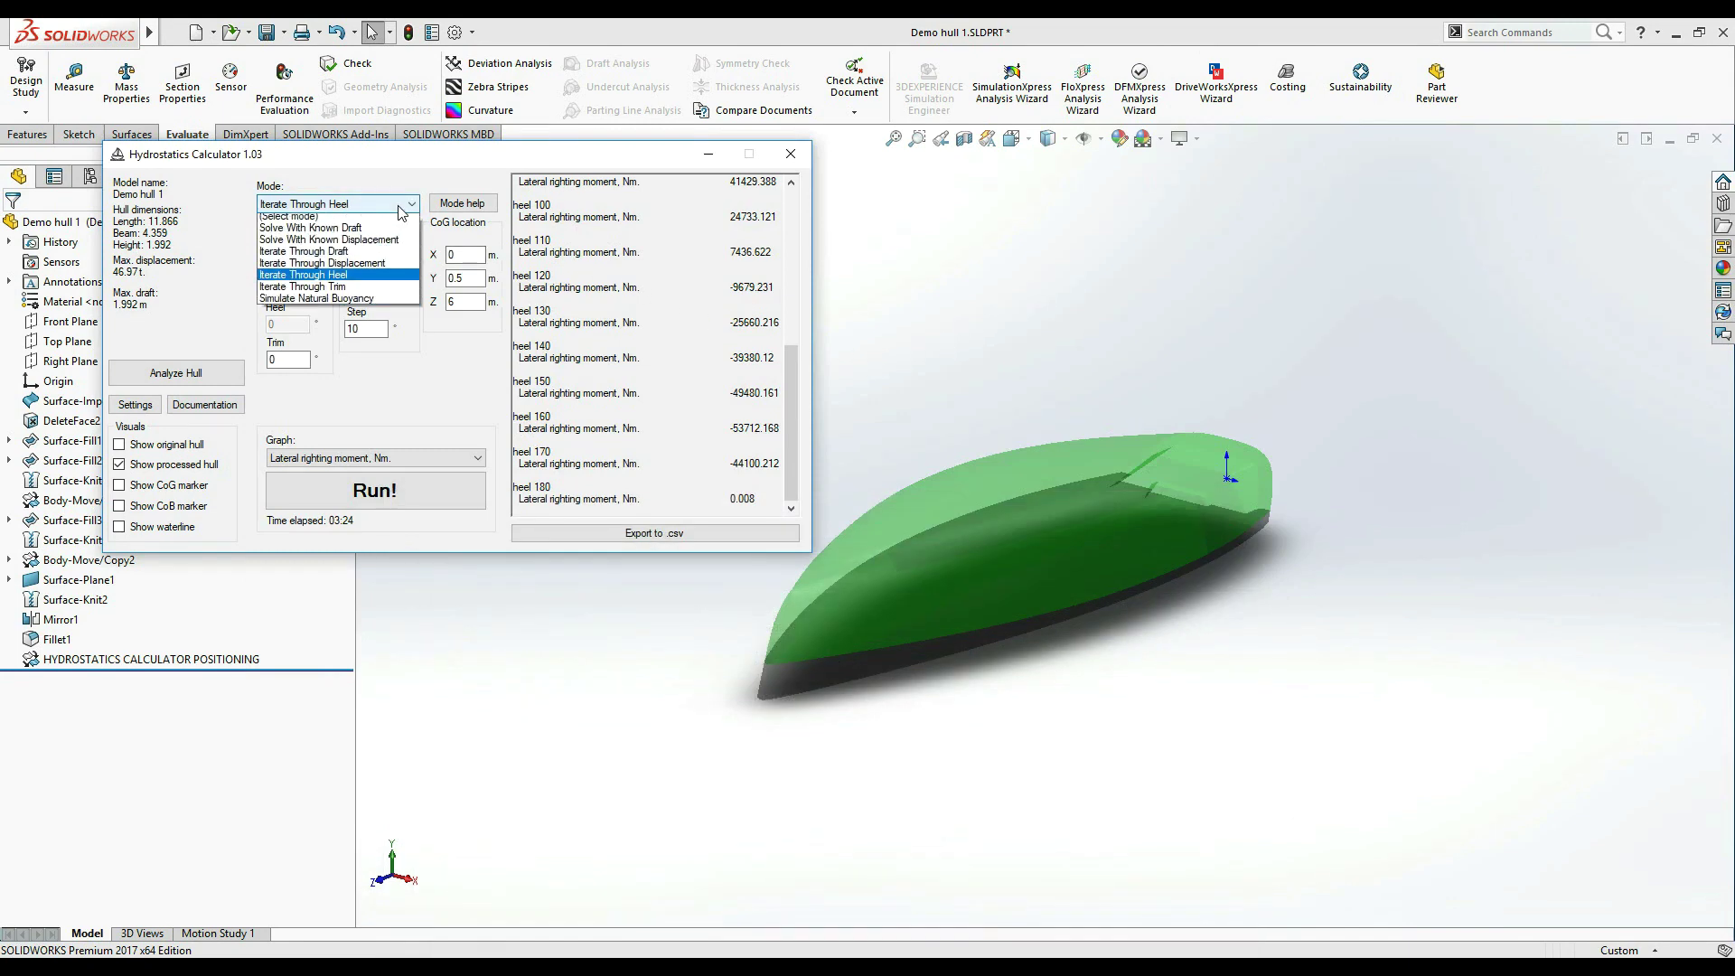
pyautogui.click(374, 291)
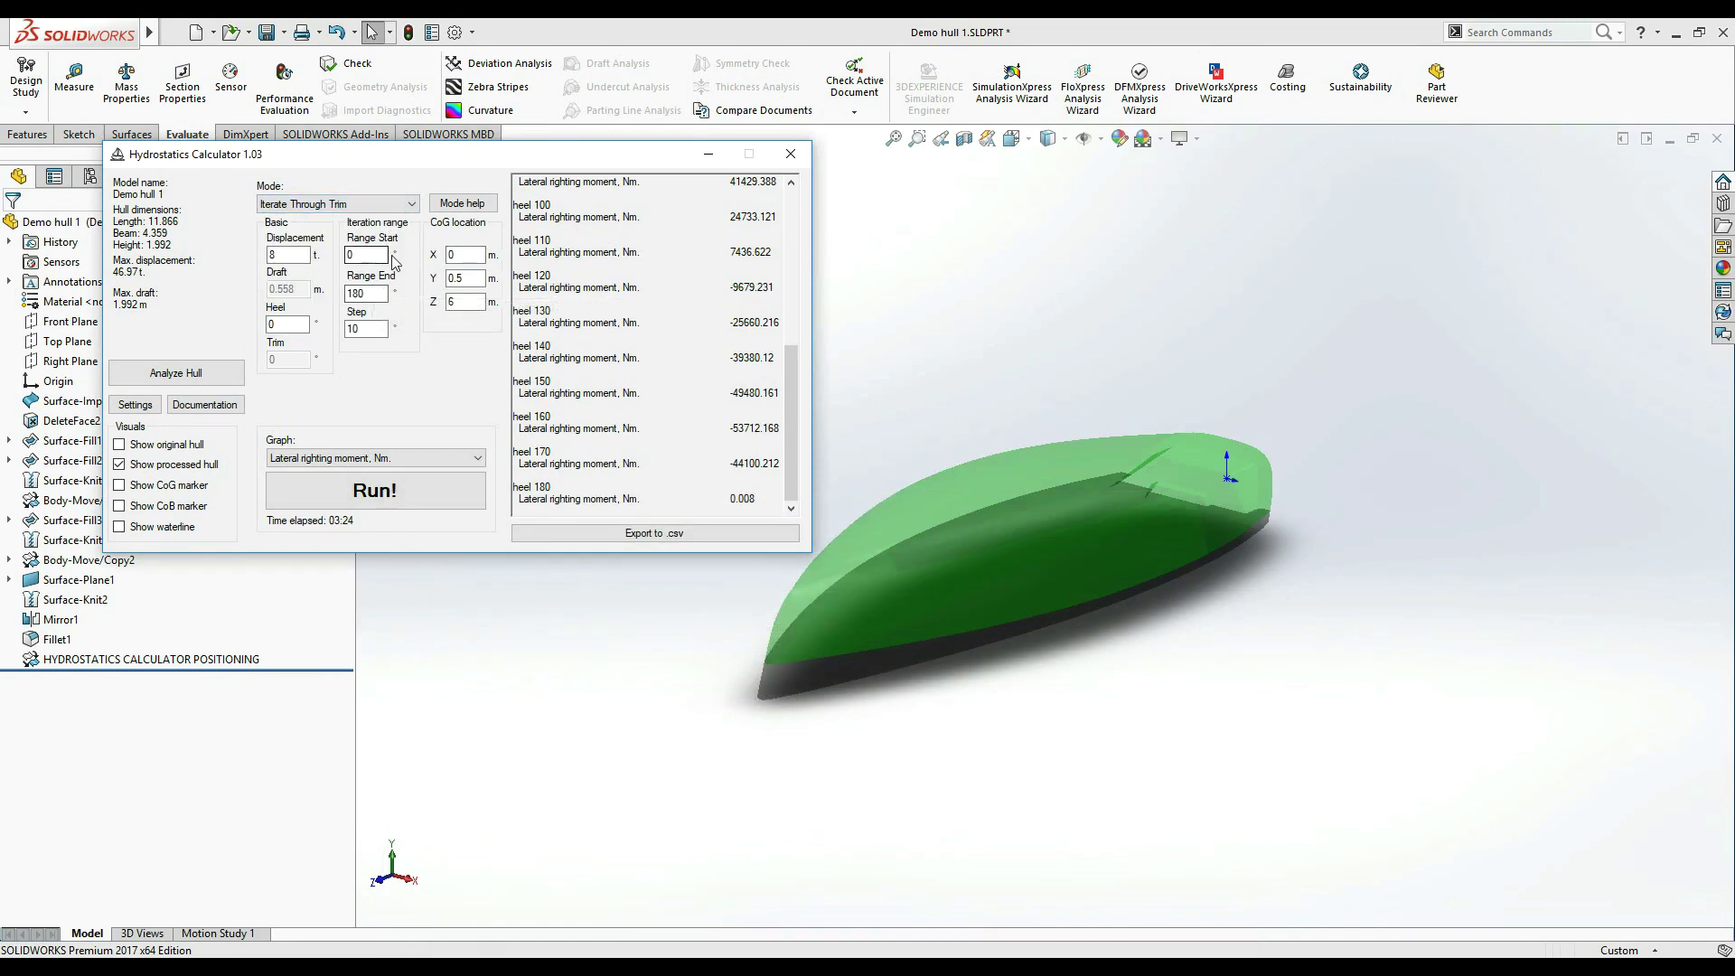